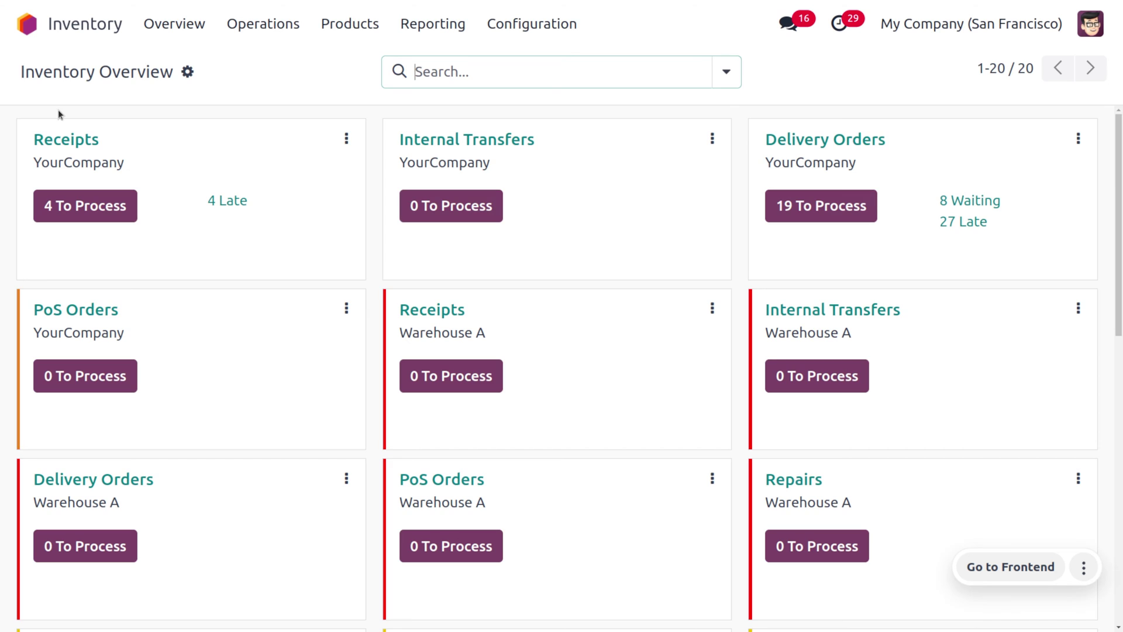
- Open the Inventory app's Configuration menu
left_click(527, 23)
- Check that Storage Locations and Multi-Step Routes are enabled in the Warehouse settings
left_click(540, 64)
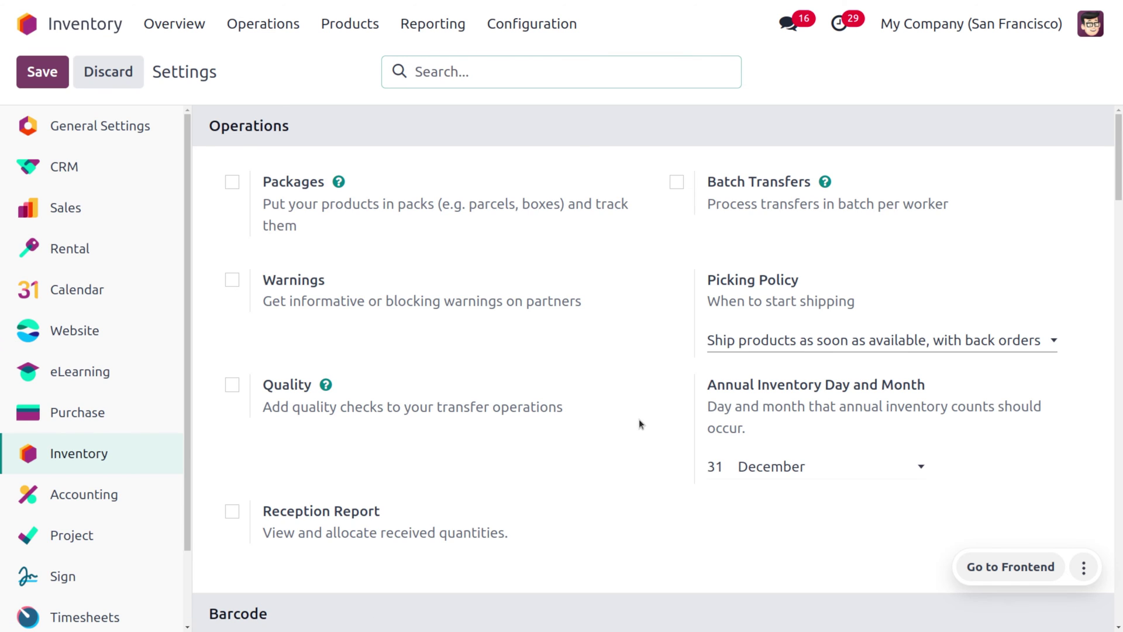
scroll(639, 418, "down", 9)
scroll(638, 419, "down", 15)
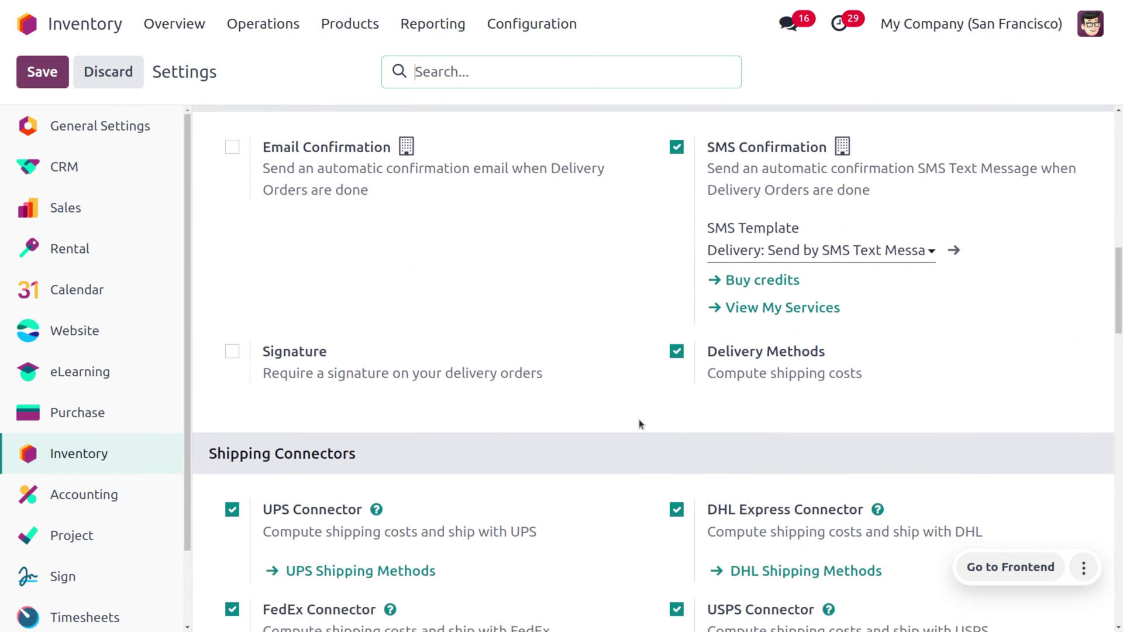
scroll(639, 424, "down", 14)
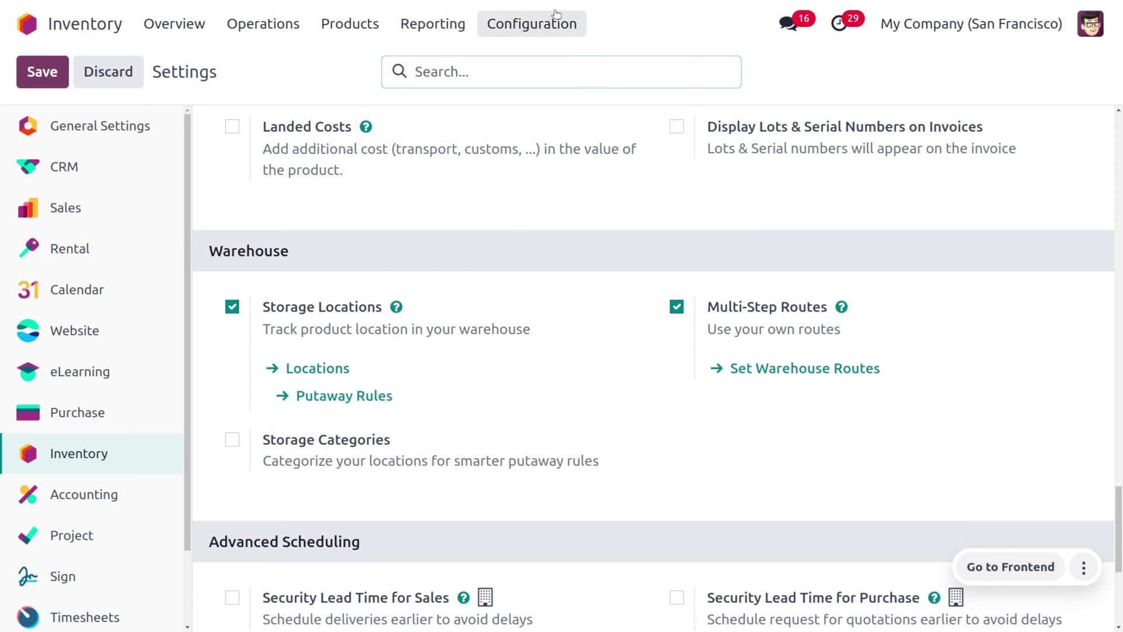
left_click(544, 23)
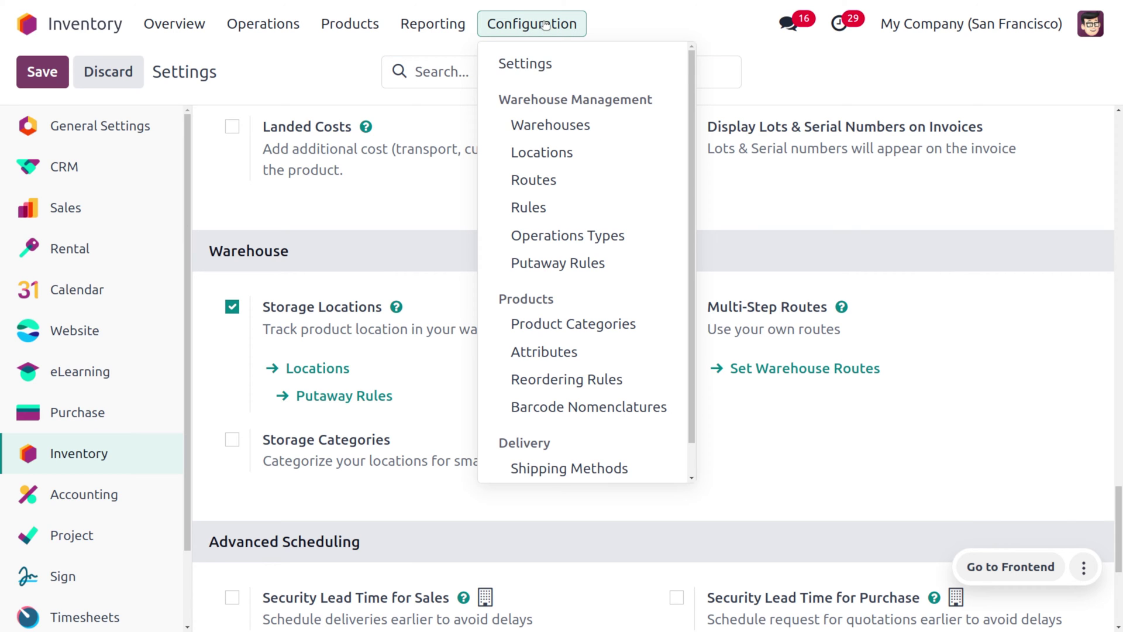
- Open Warehouse A's form from the list of four warehouses
left_click(546, 122)
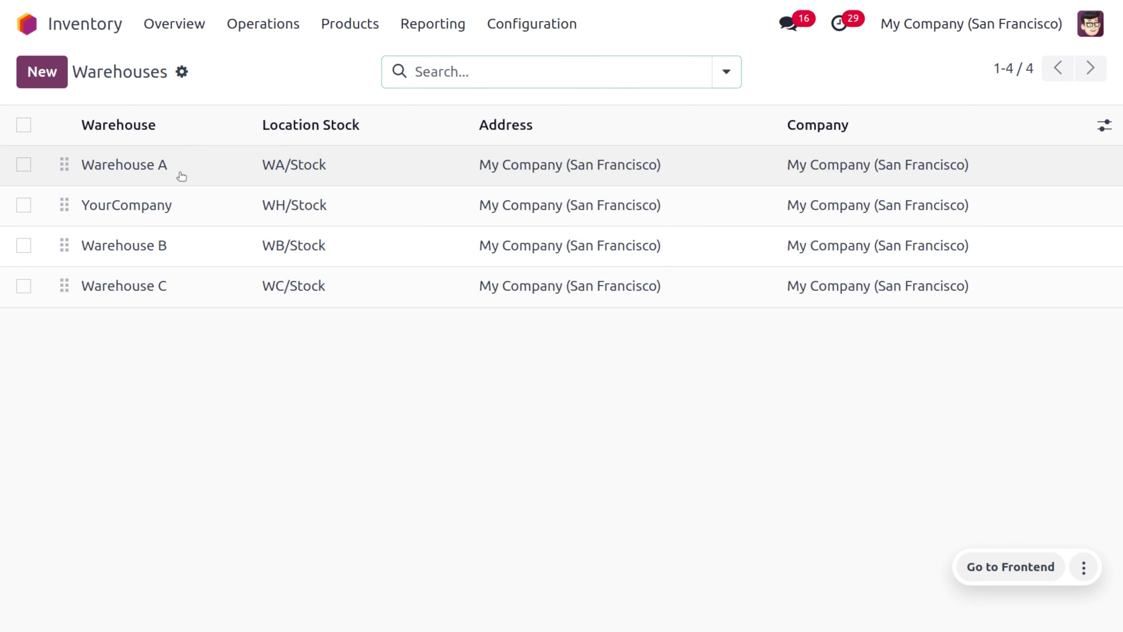
left_click(179, 171)
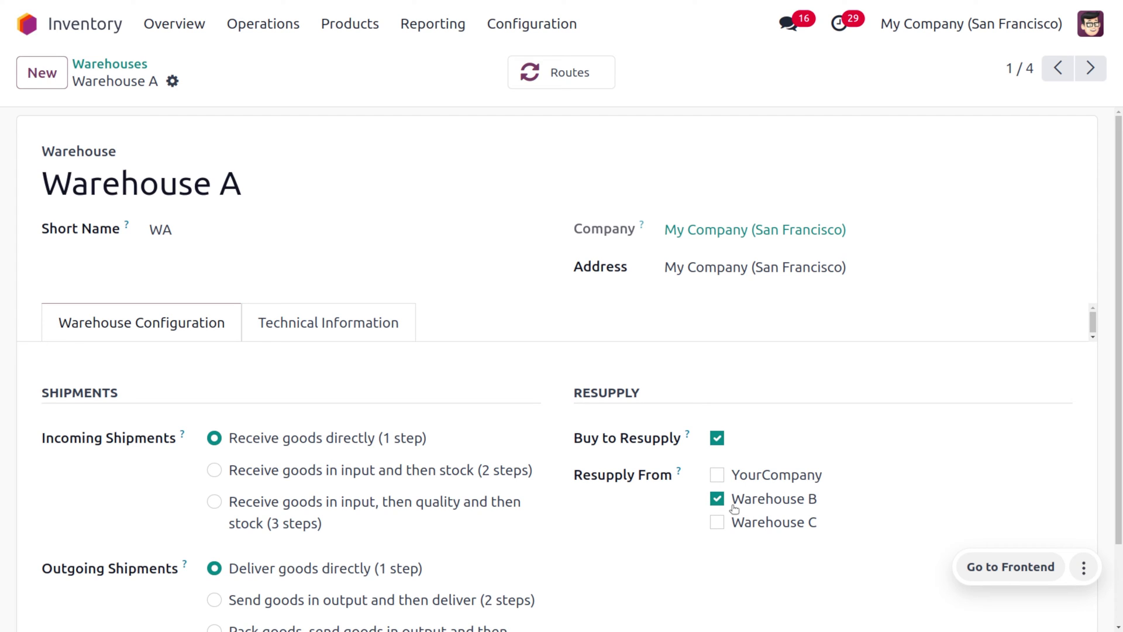
- Inspect the Supply Product from Warehouse B route and its transit → WA/Stock rule
left_click(565, 84)
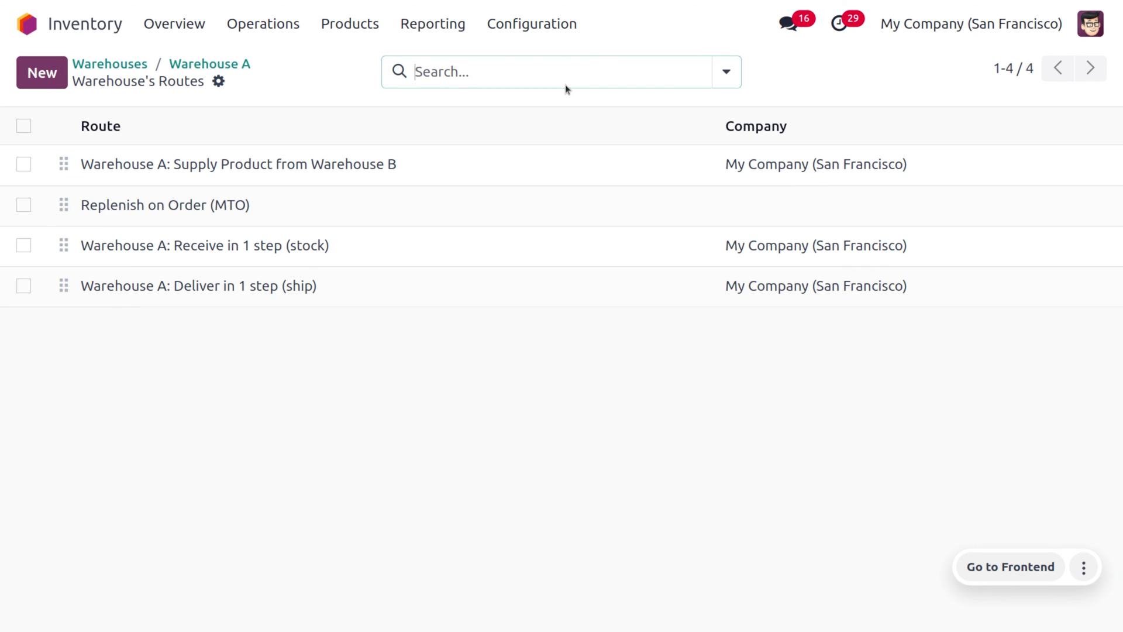
left_click(262, 164)
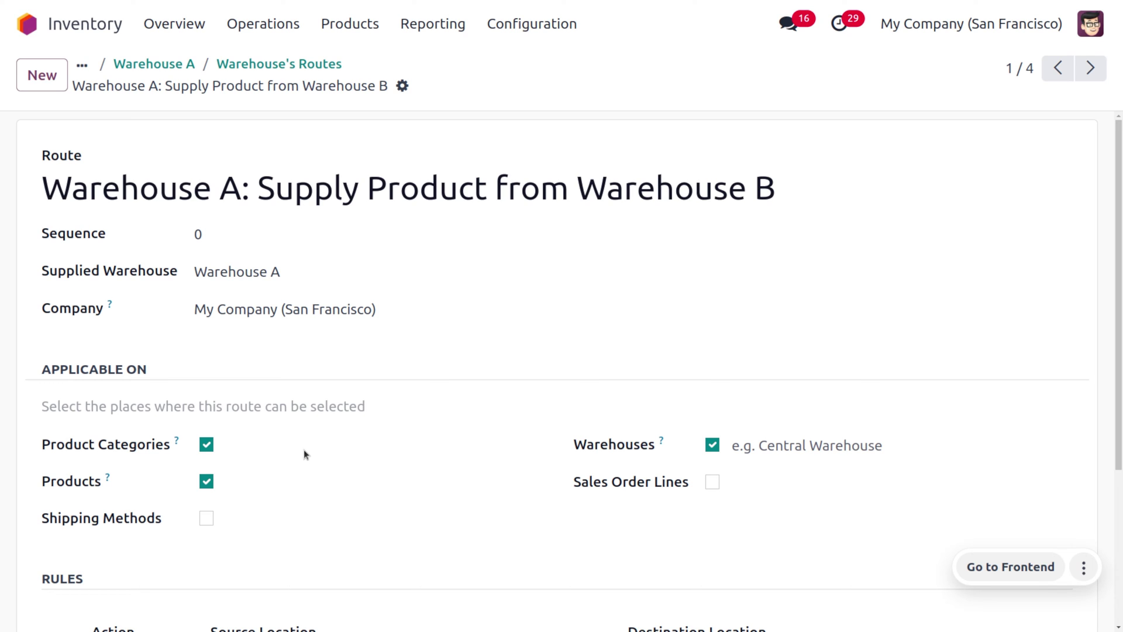
scroll(303, 450, "down", 4)
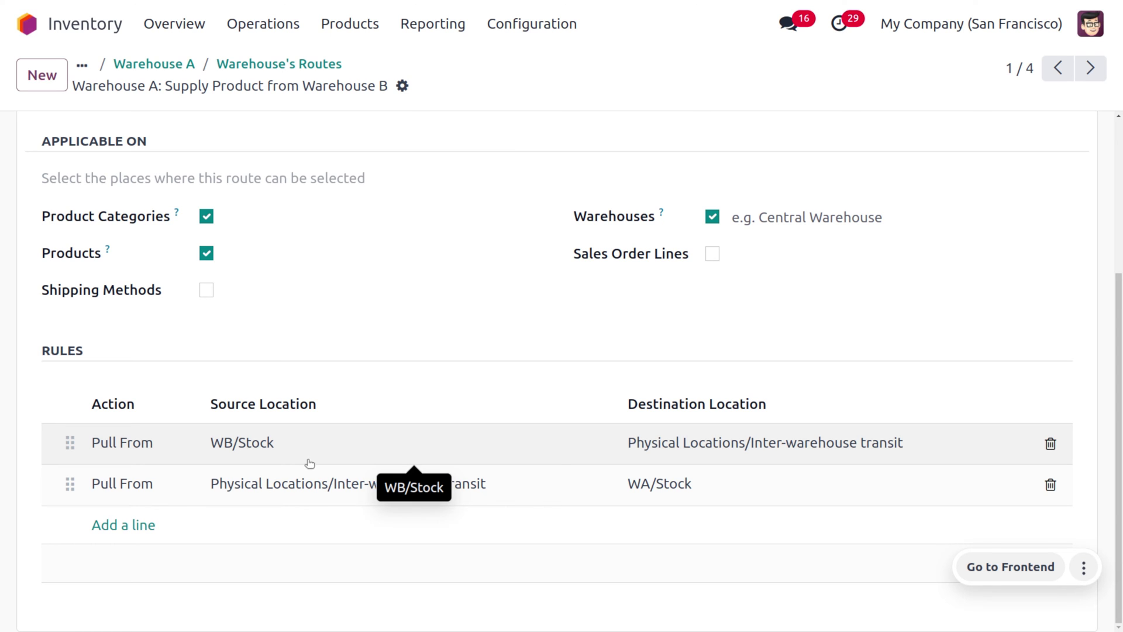
left_click(321, 494)
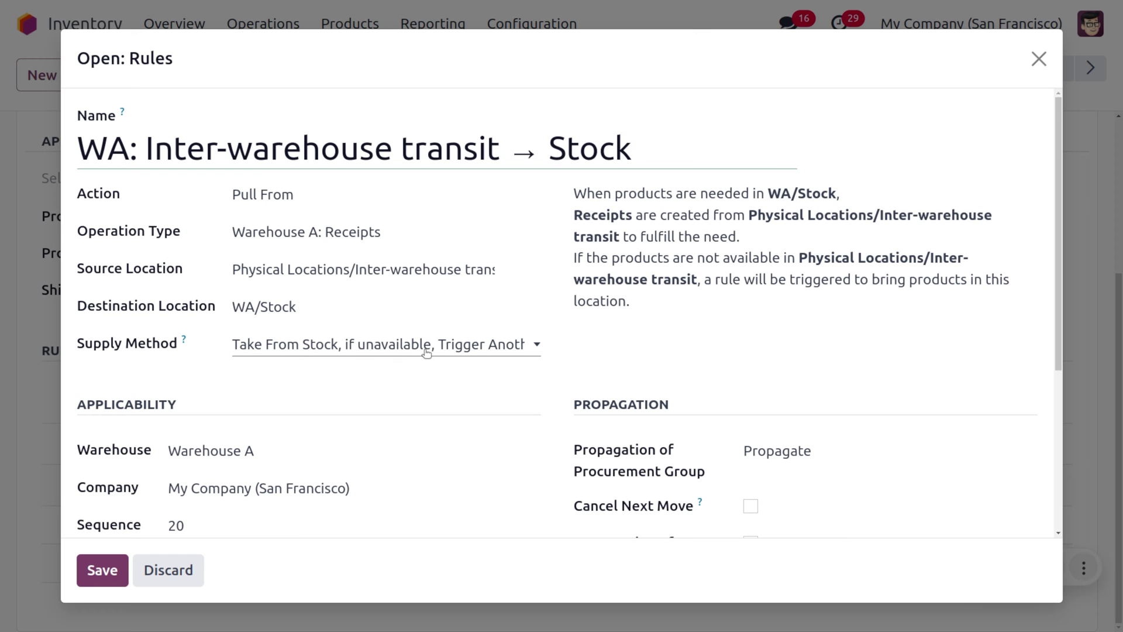
left_click(1039, 58)
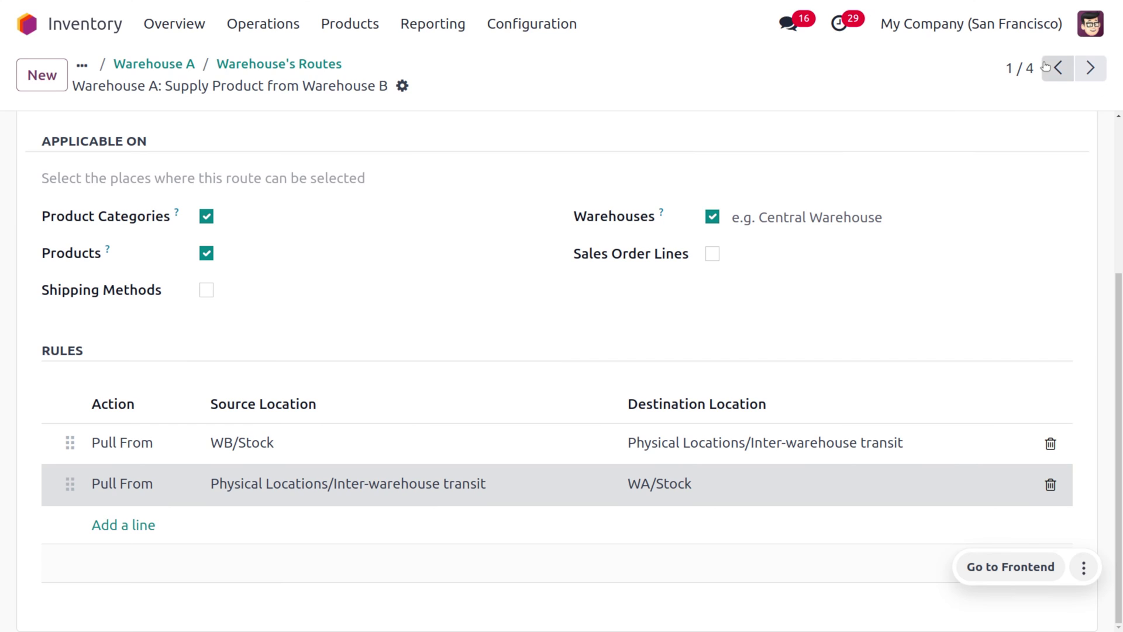
- Inspect the WB/Stock → Inter-warehouse transit rule, then return to Warehouse A's form
left_click(298, 451)
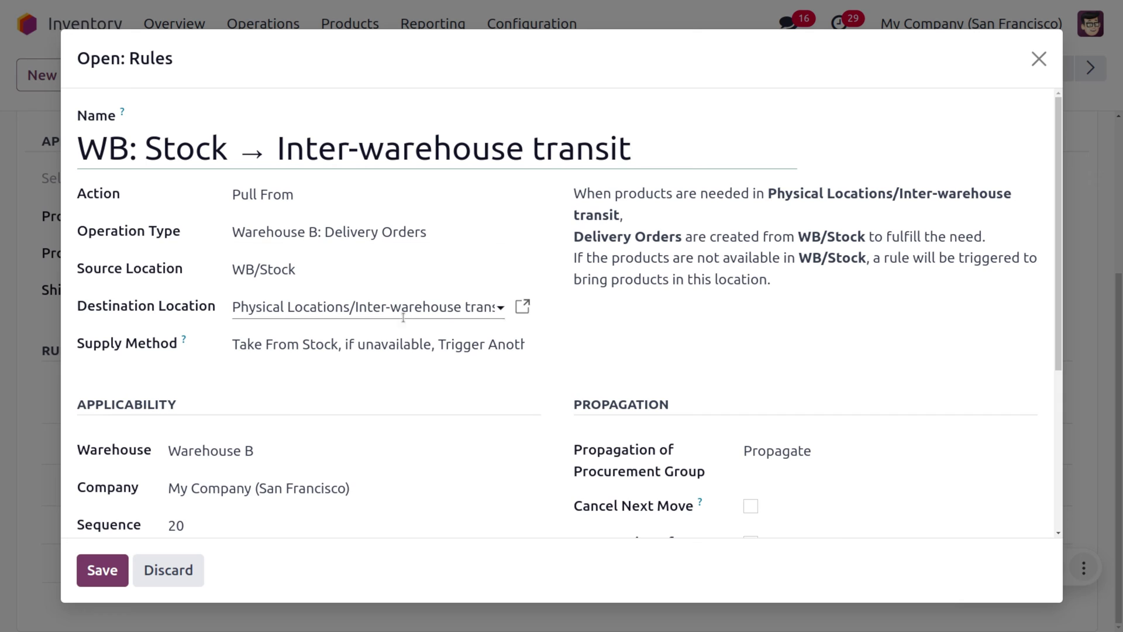
left_click(1040, 59)
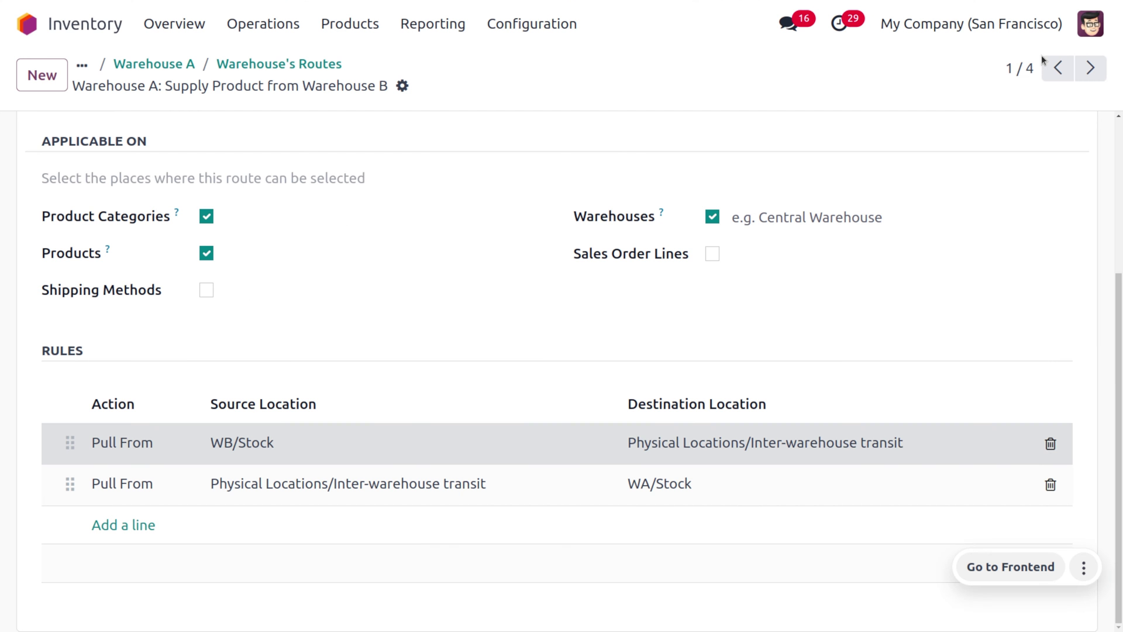
left_click(158, 66)
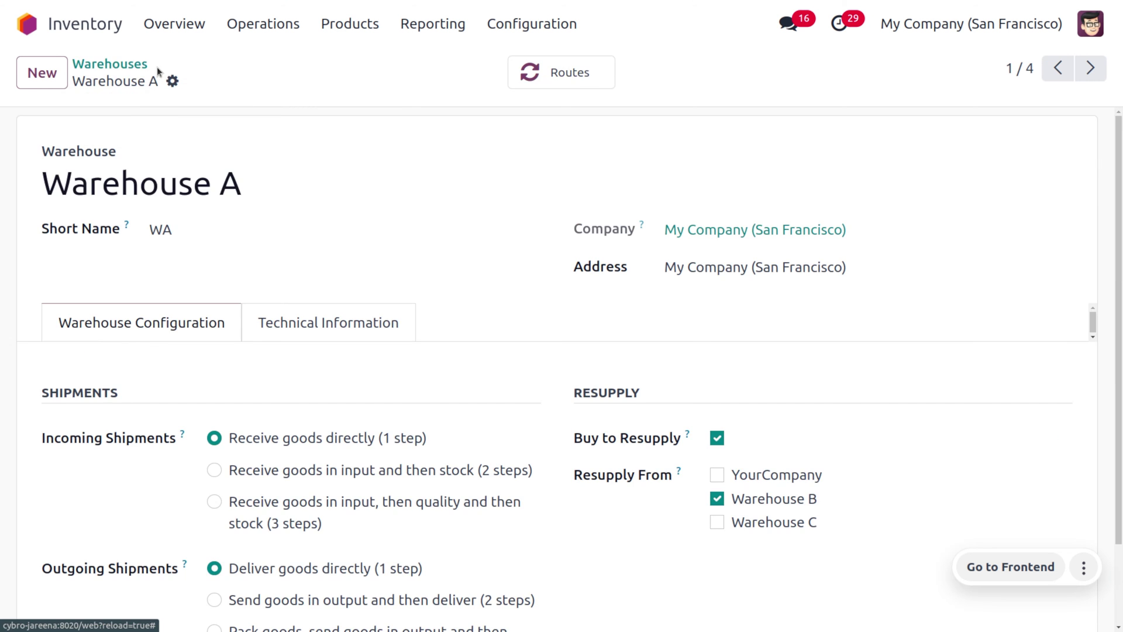
- Open Warehouse B's configuration and list its routes
left_click(138, 67)
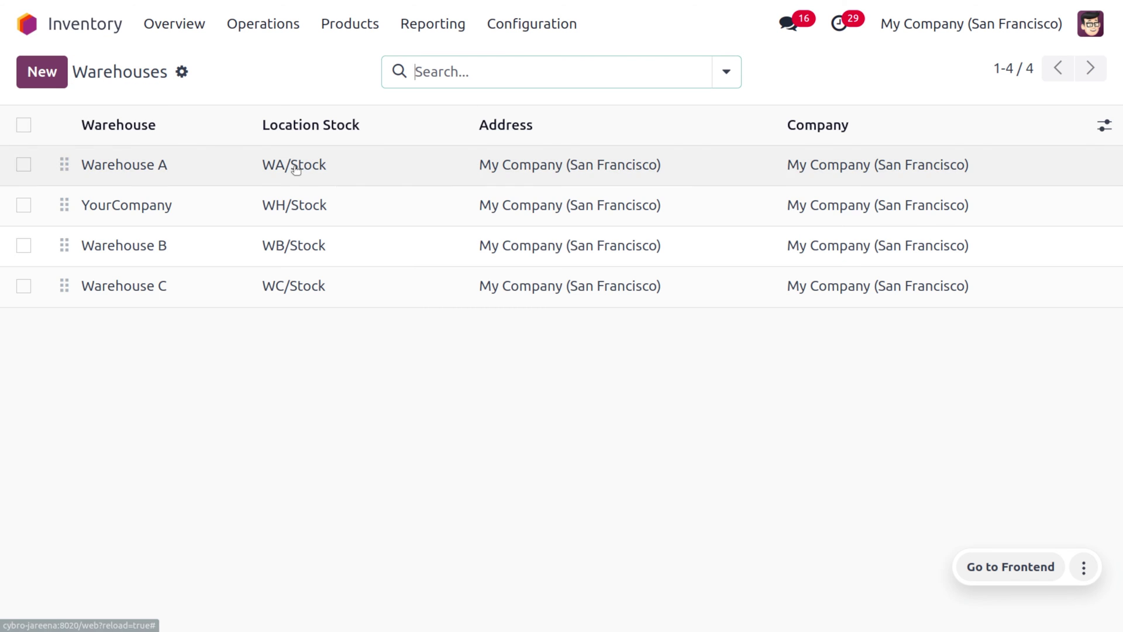
left_click(346, 253)
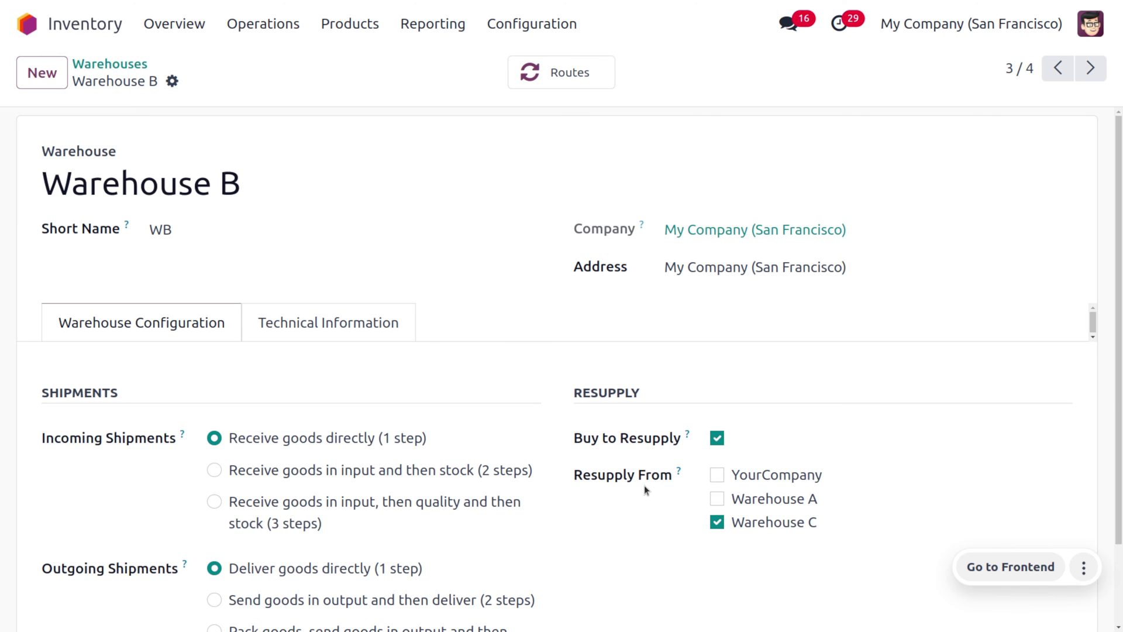
scroll(644, 486, "down", 2)
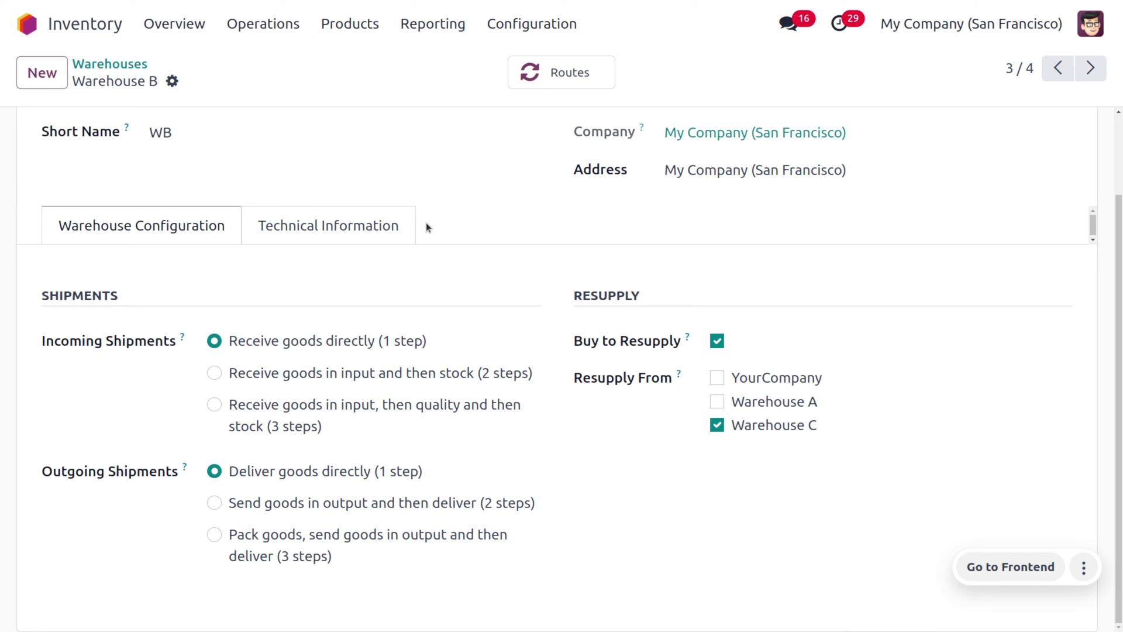
scroll(426, 222, "up", 2)
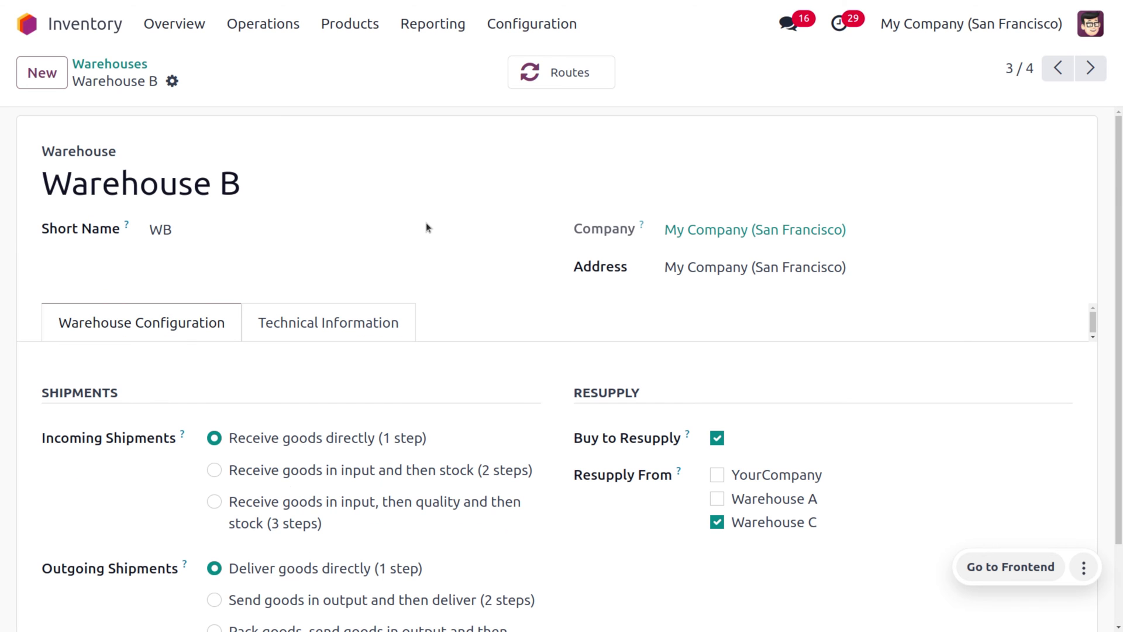
left_click(553, 91)
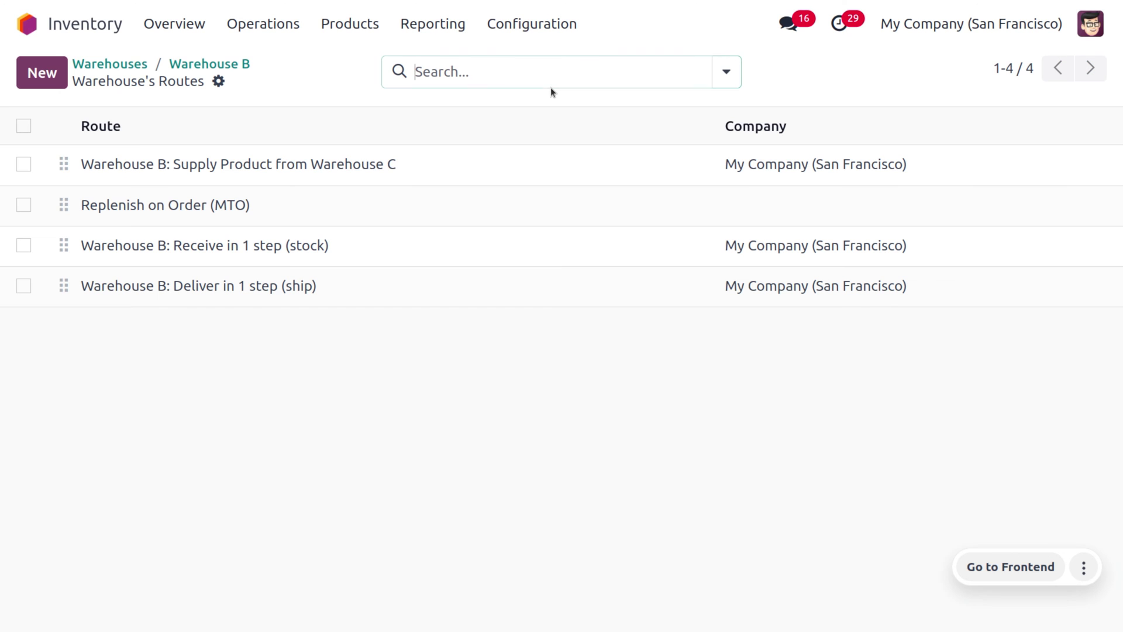
- Inspect the Supply Product from Warehouse C route's rules, including WC/Stock → transit, then go back to Warehouses
left_click(309, 163)
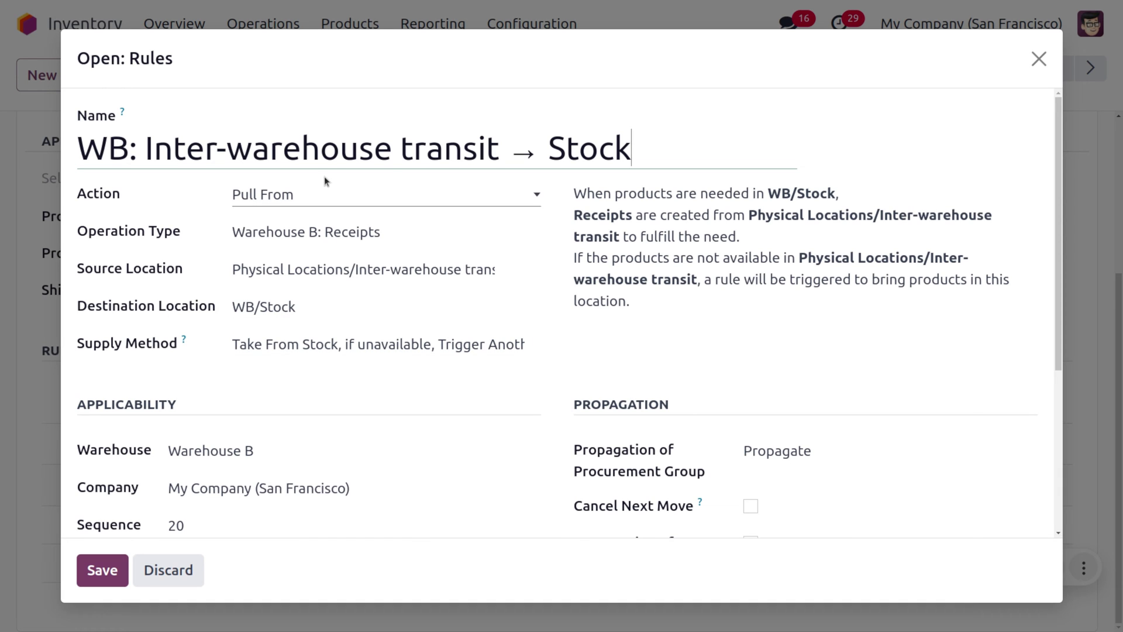
left_click(1039, 59)
left_click(308, 442)
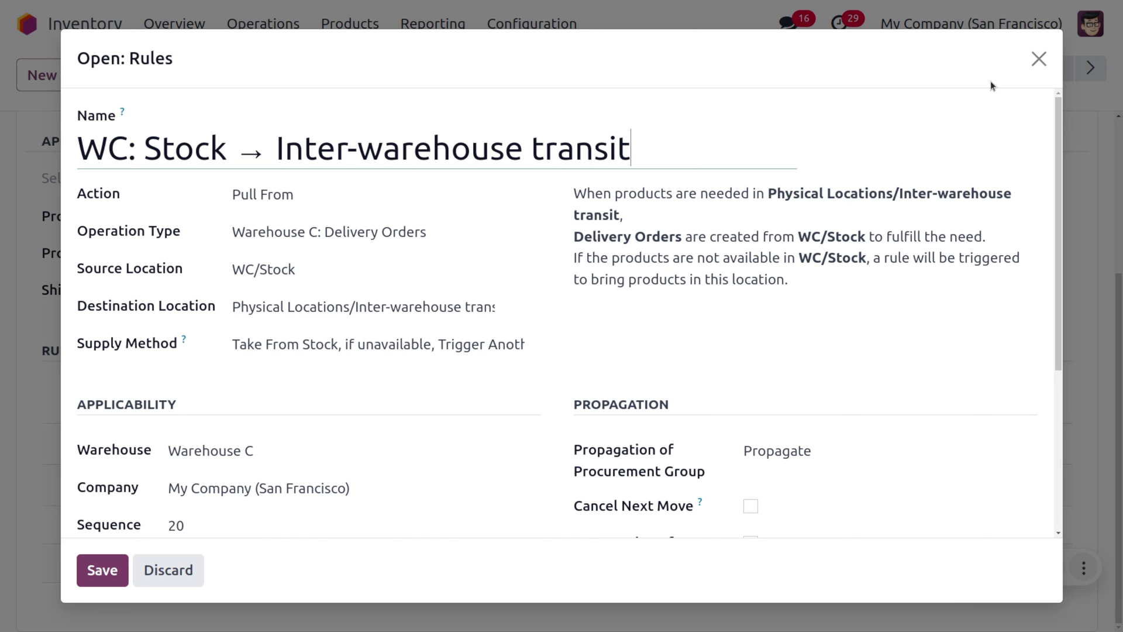
left_click(1039, 59)
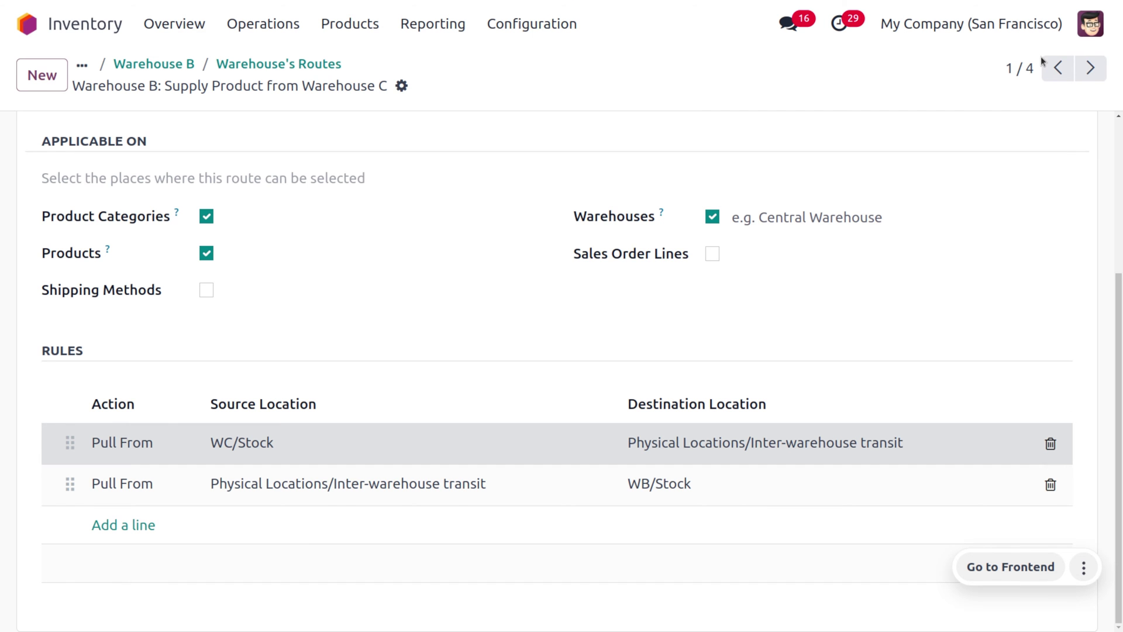
scroll(528, 210, "up", 5)
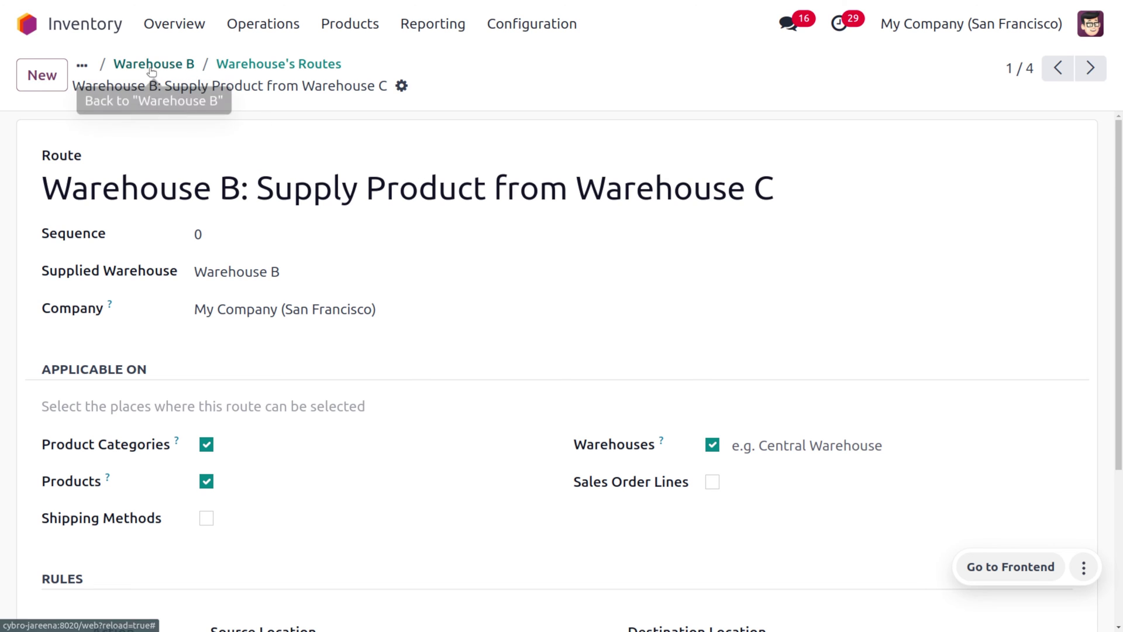
left_click(82, 65)
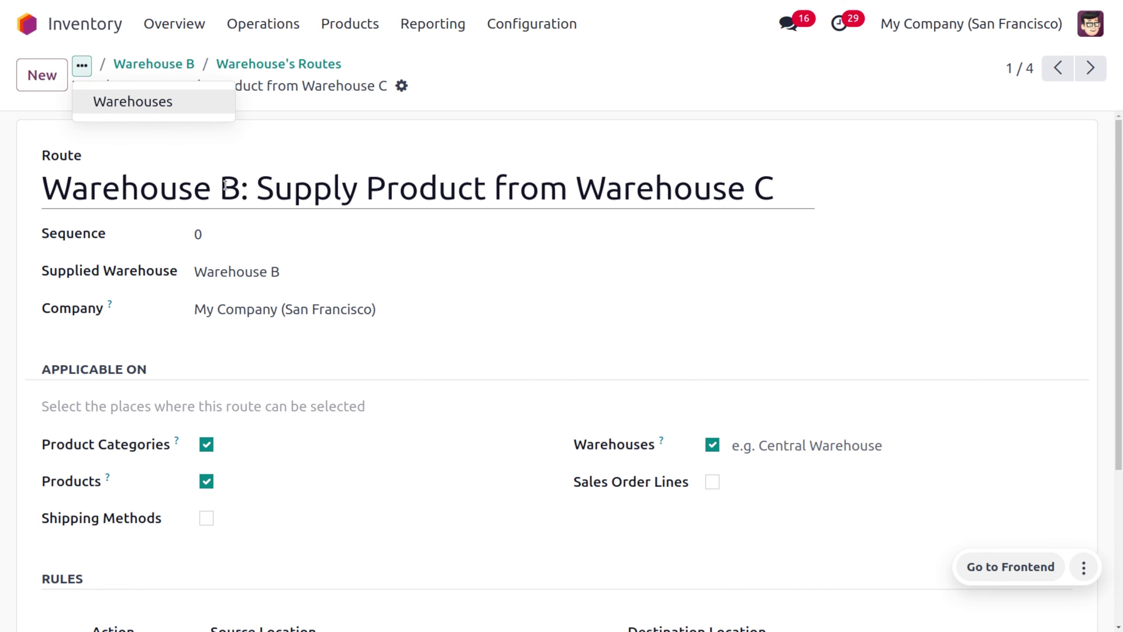
left_click(126, 101)
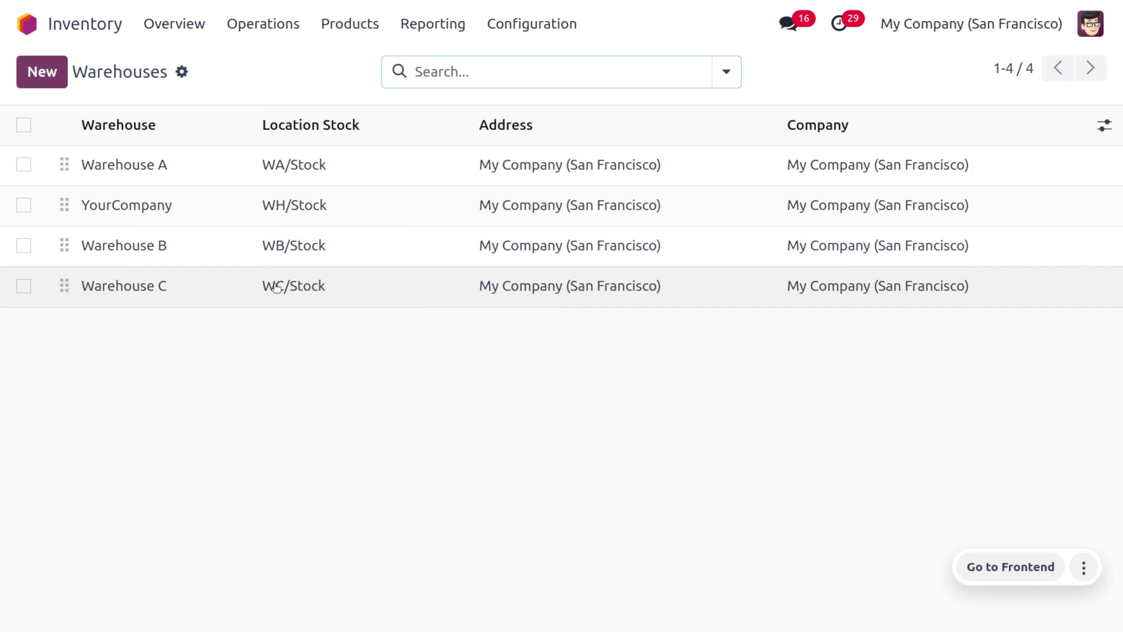
- Open Warehouse C's Buy route and save its WC: Stock (Buy) rule into WC/Stock
left_click(275, 286)
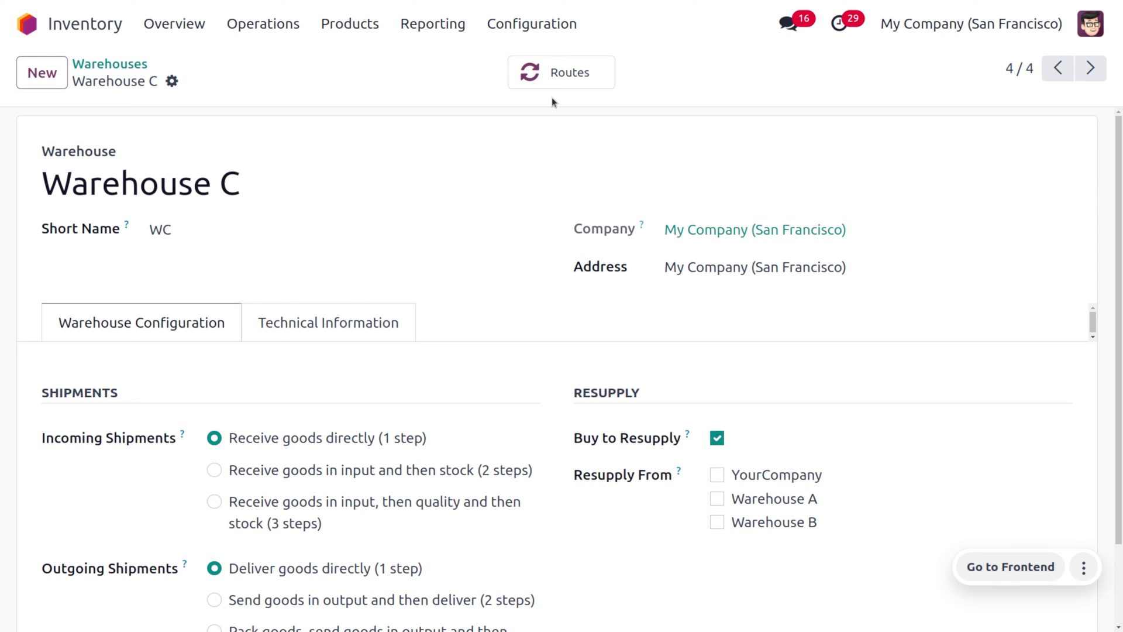
left_click(562, 80)
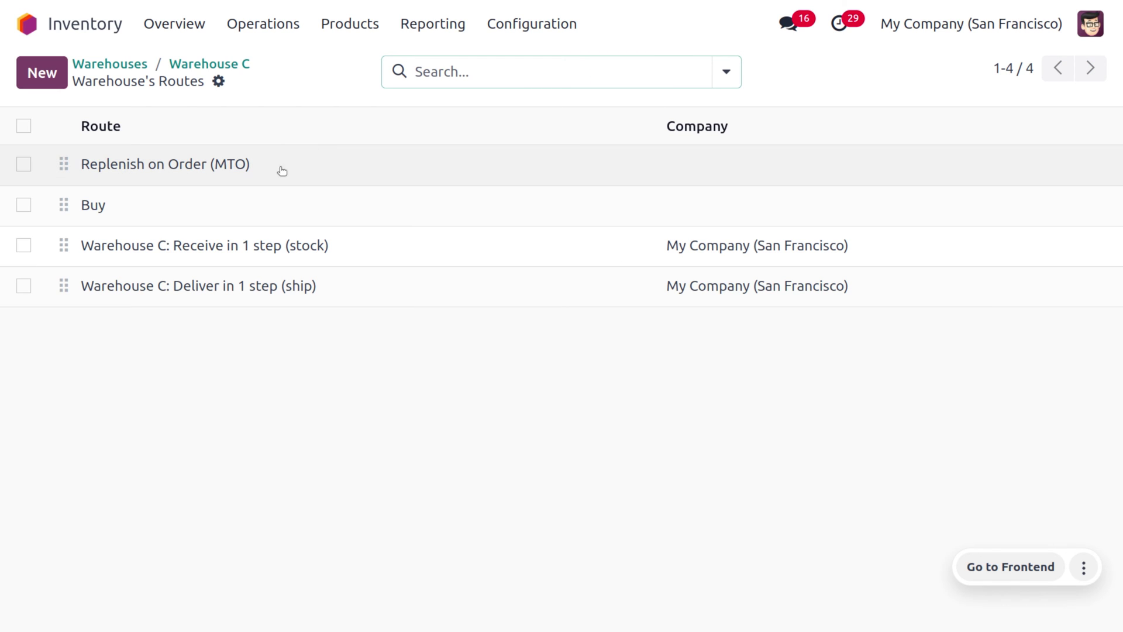
left_click(274, 202)
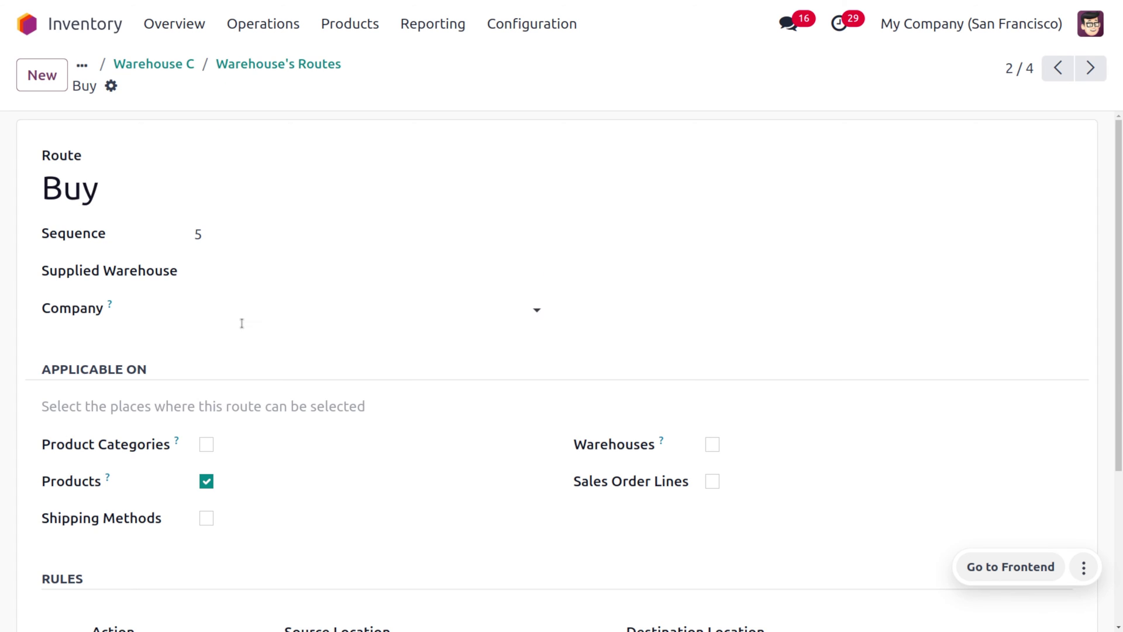
scroll(262, 377, "down", 4)
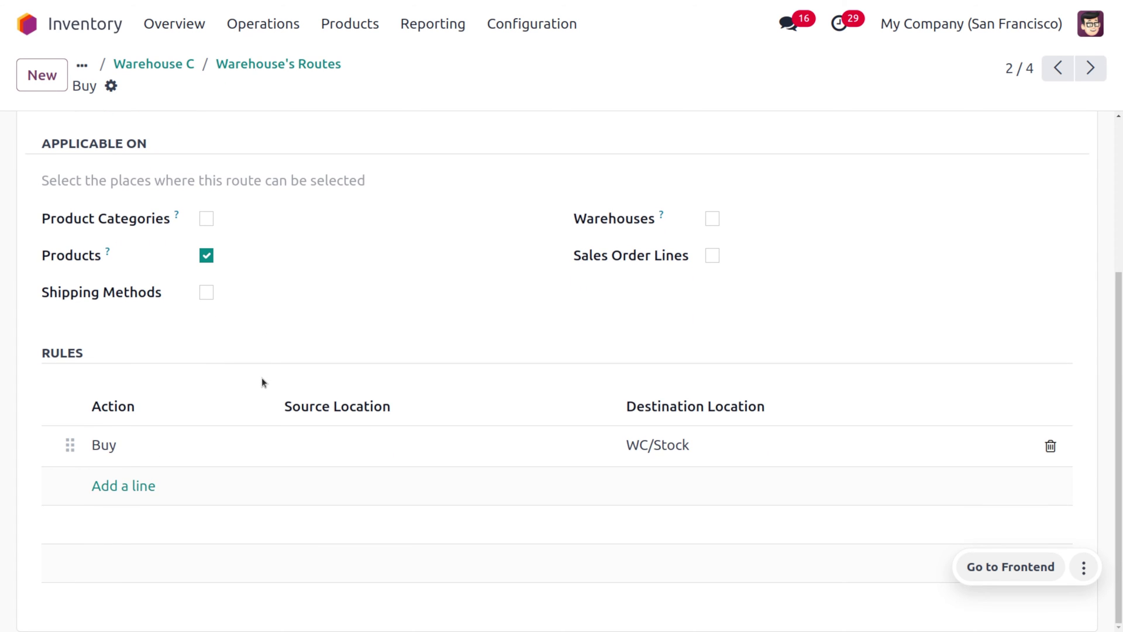
left_click(196, 448)
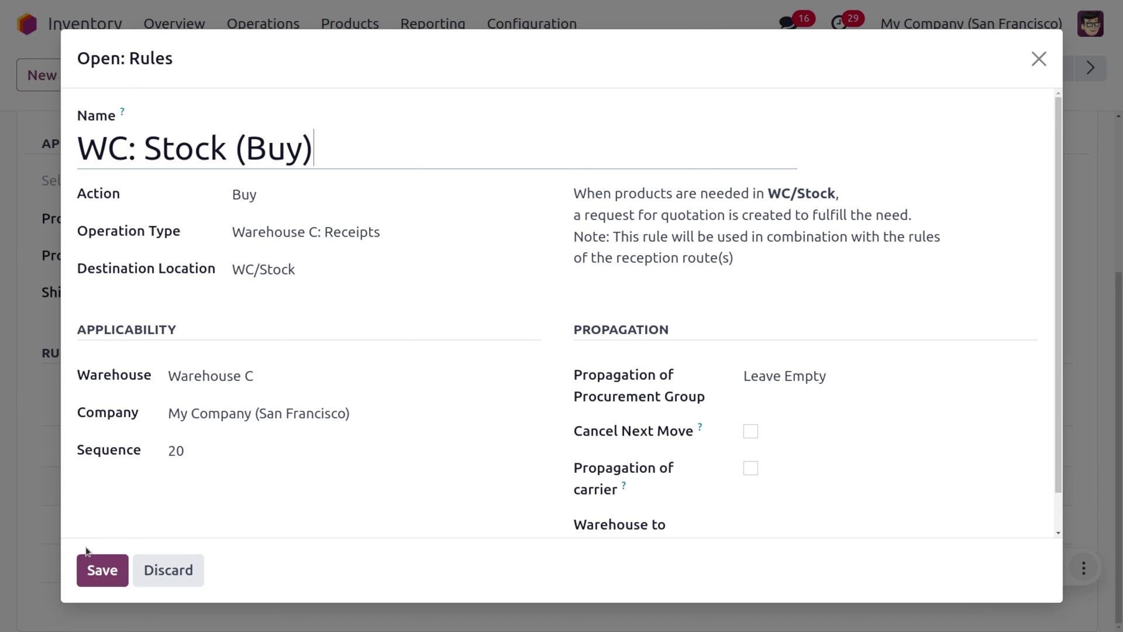
left_click(99, 569)
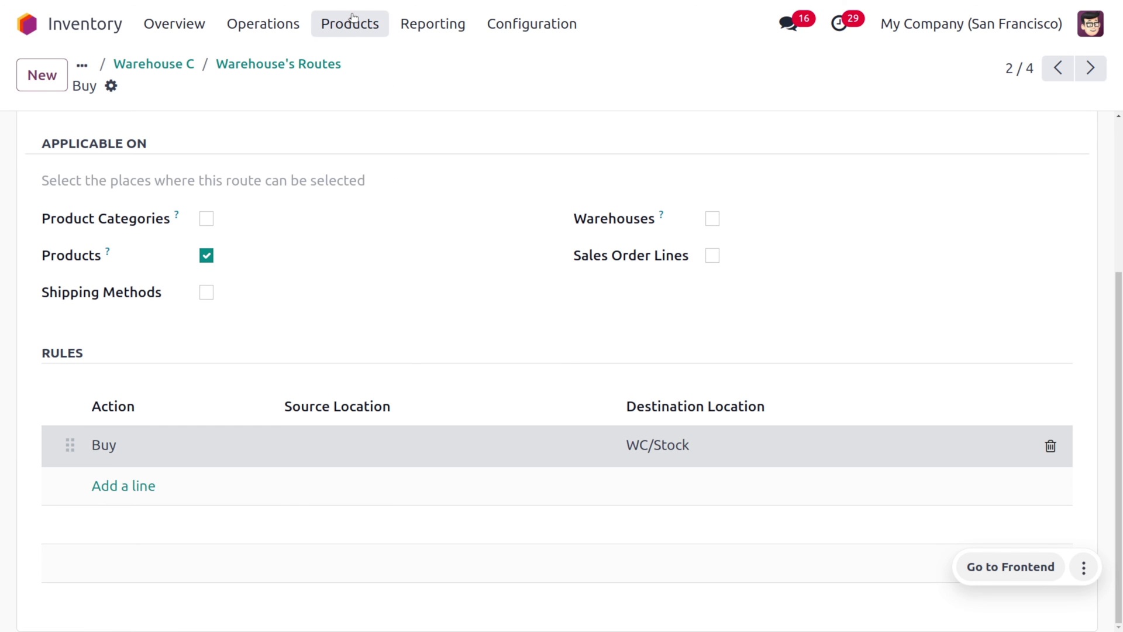
- Check Cabinet with doors' purchase price and its supply-from-B, supply-from-C, MTO and Buy routes
left_click(352, 18)
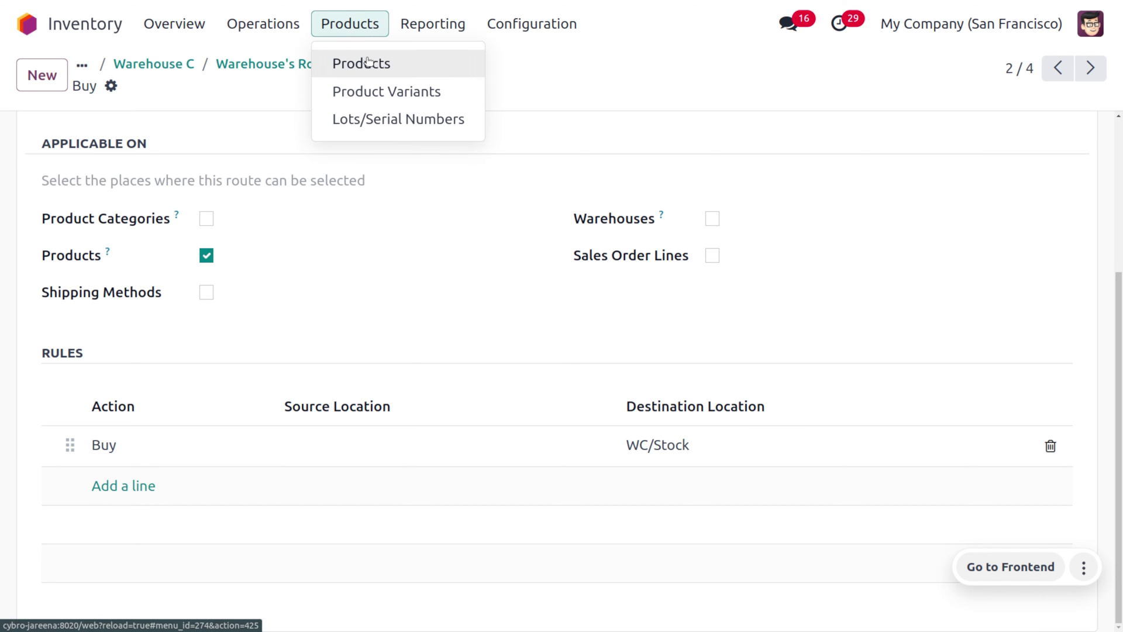
left_click(367, 62)
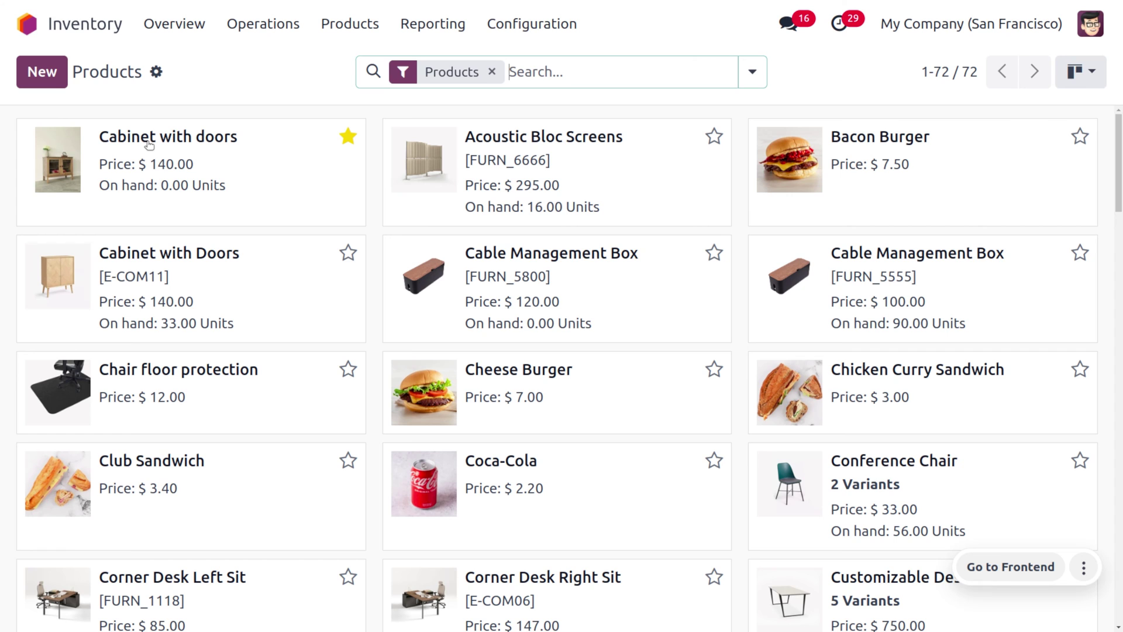
left_click(149, 144)
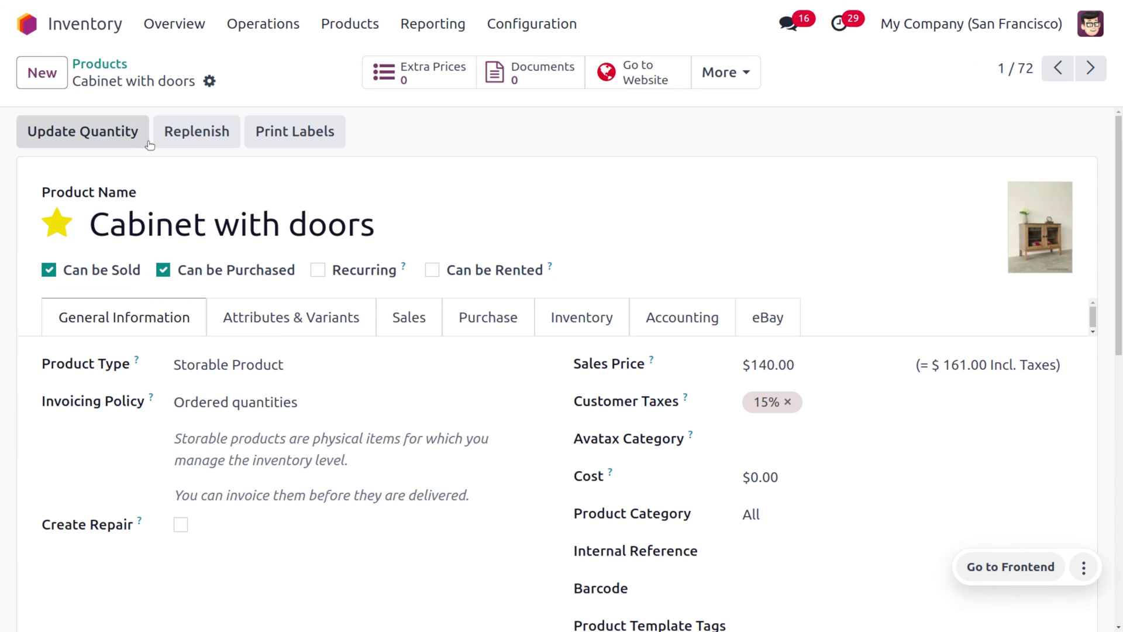
left_click(465, 331)
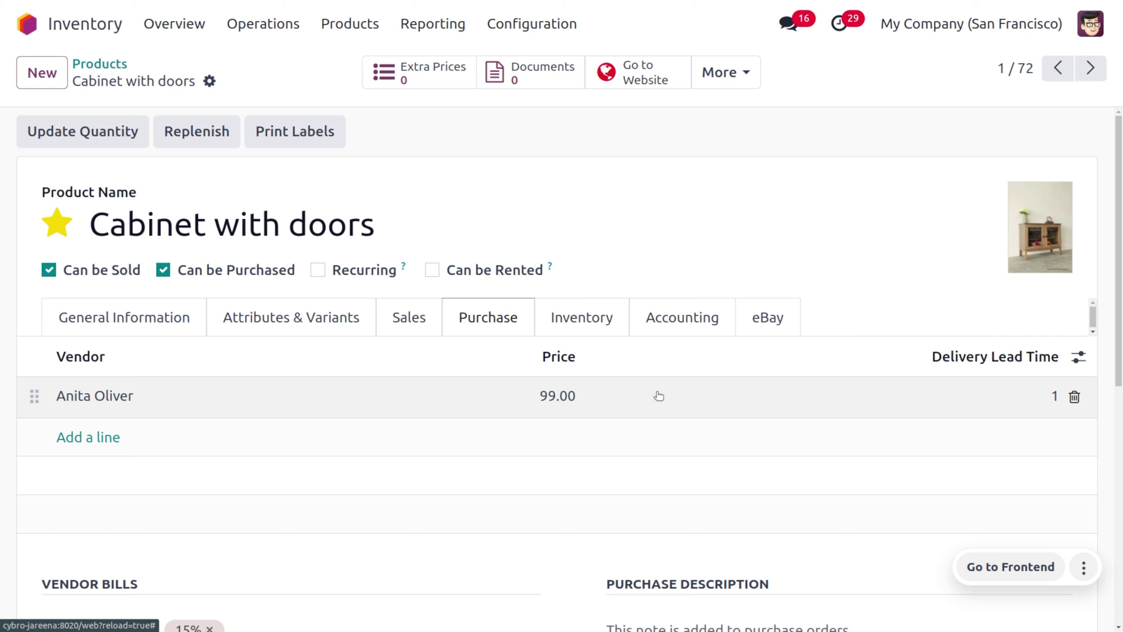
left_click(596, 315)
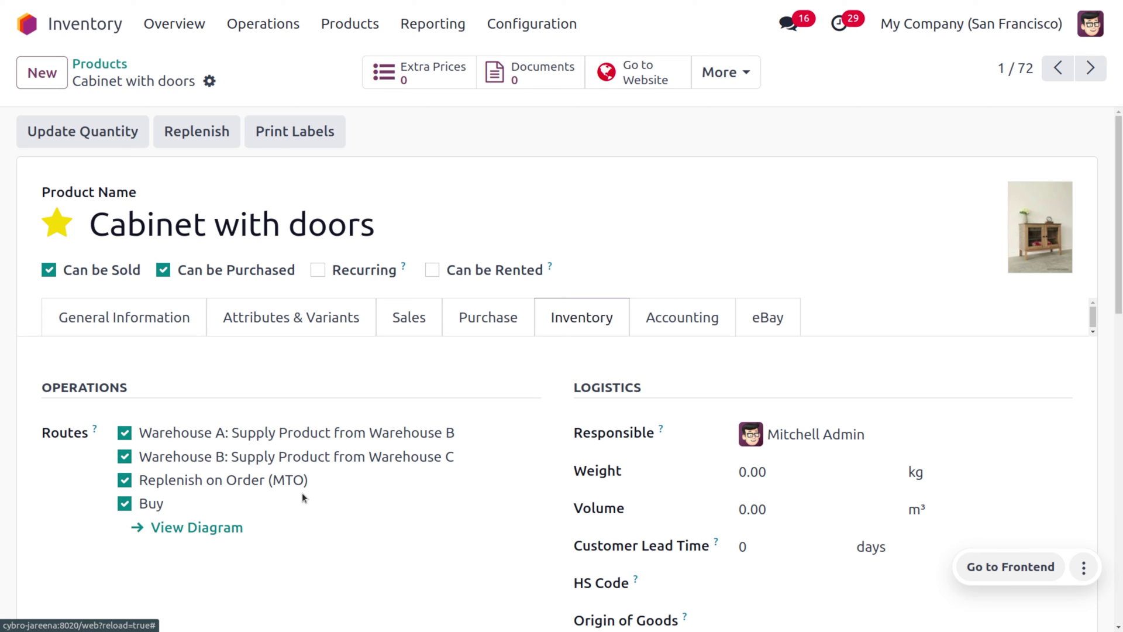
left_click(30, 29)
- Start a Sales quotation for Deco Addict with 10 Cabinet with doors
type("sa")
key("Return")
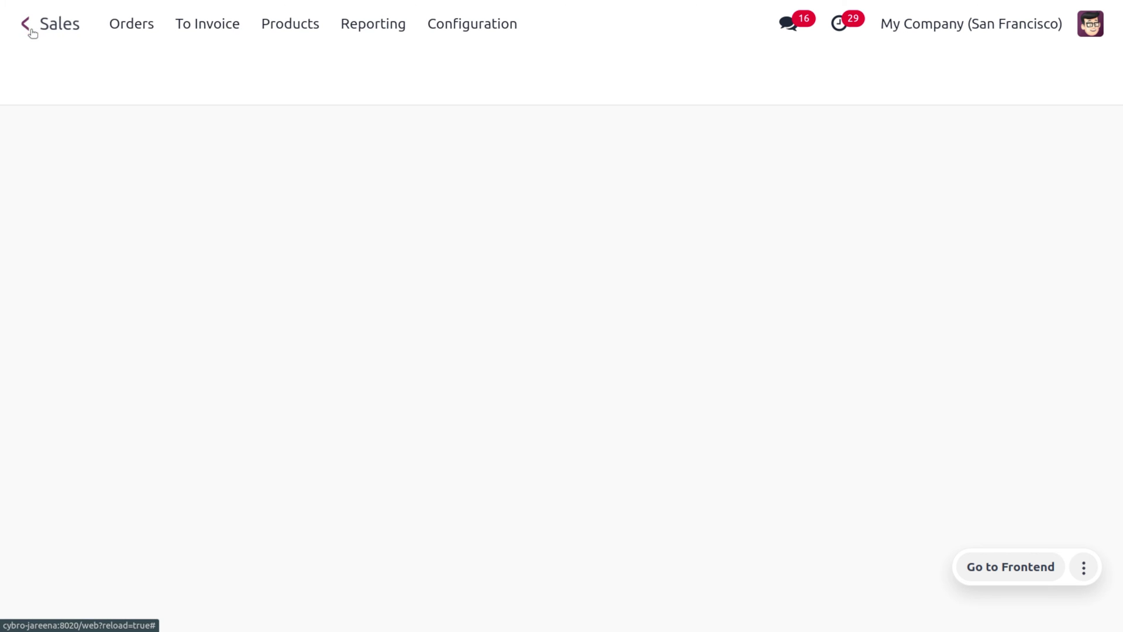
left_click(41, 70)
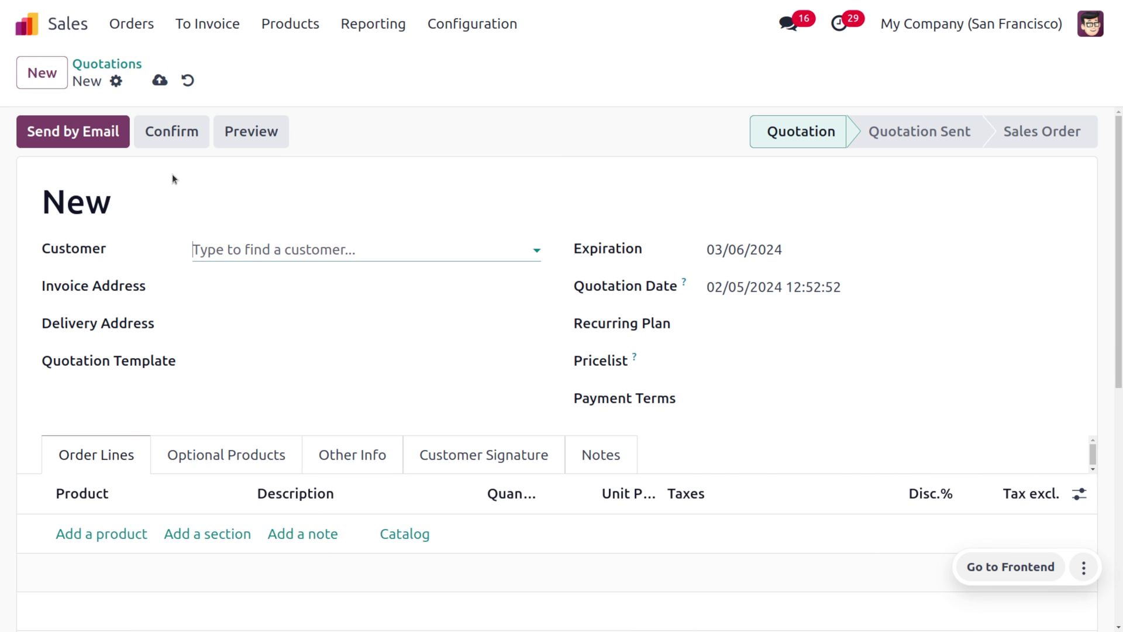
left_click(236, 246)
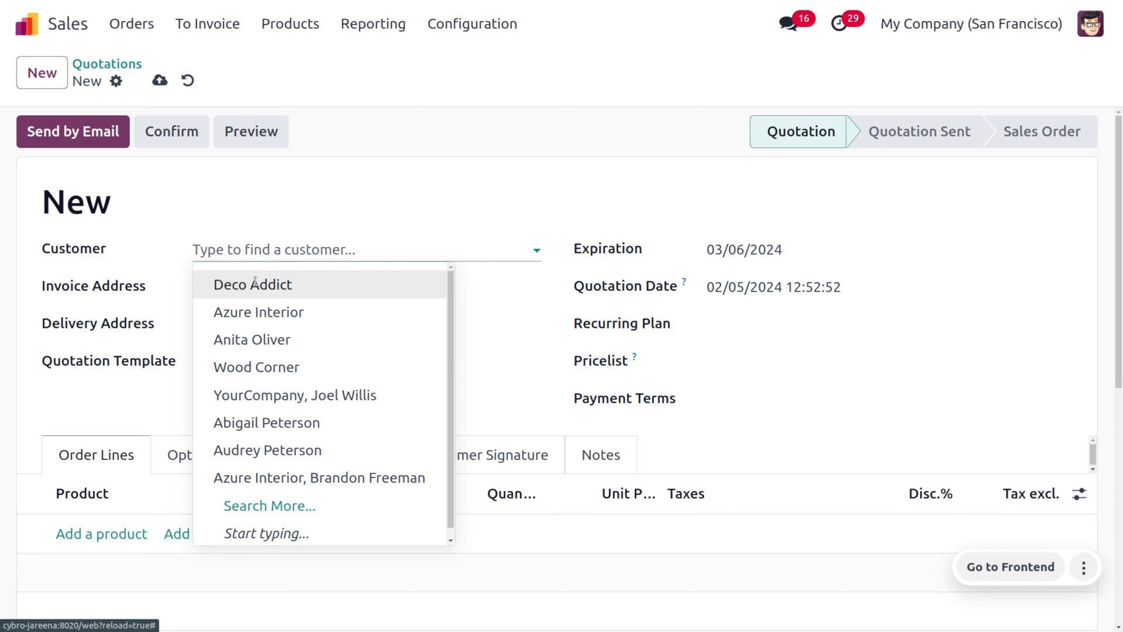
left_click(255, 284)
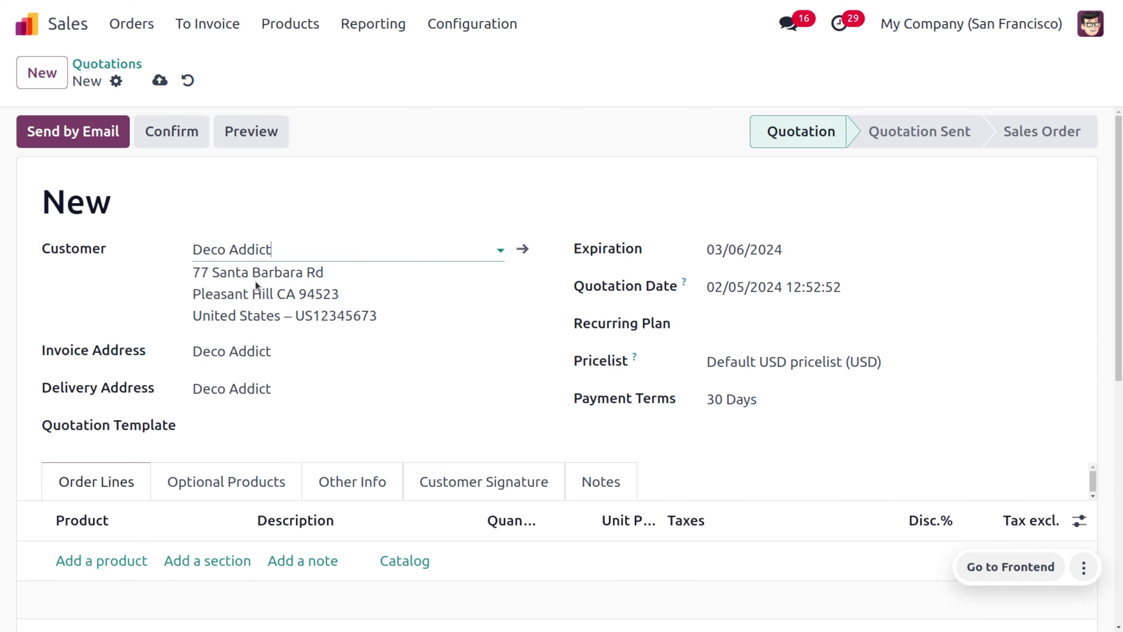
left_click(85, 560)
left_click(86, 560)
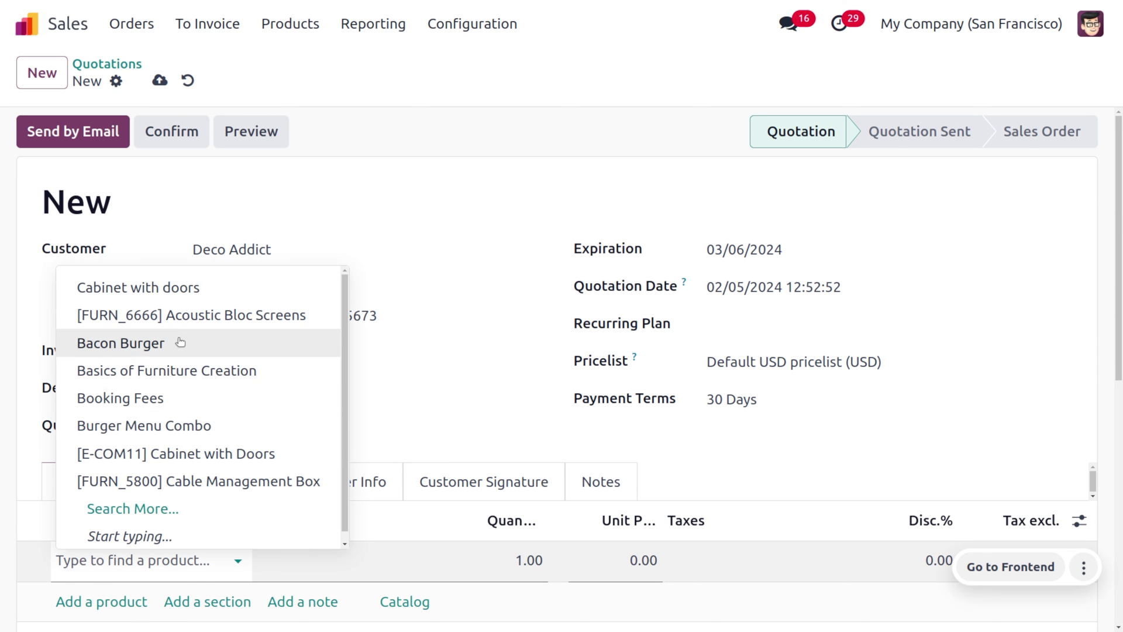
left_click(195, 287)
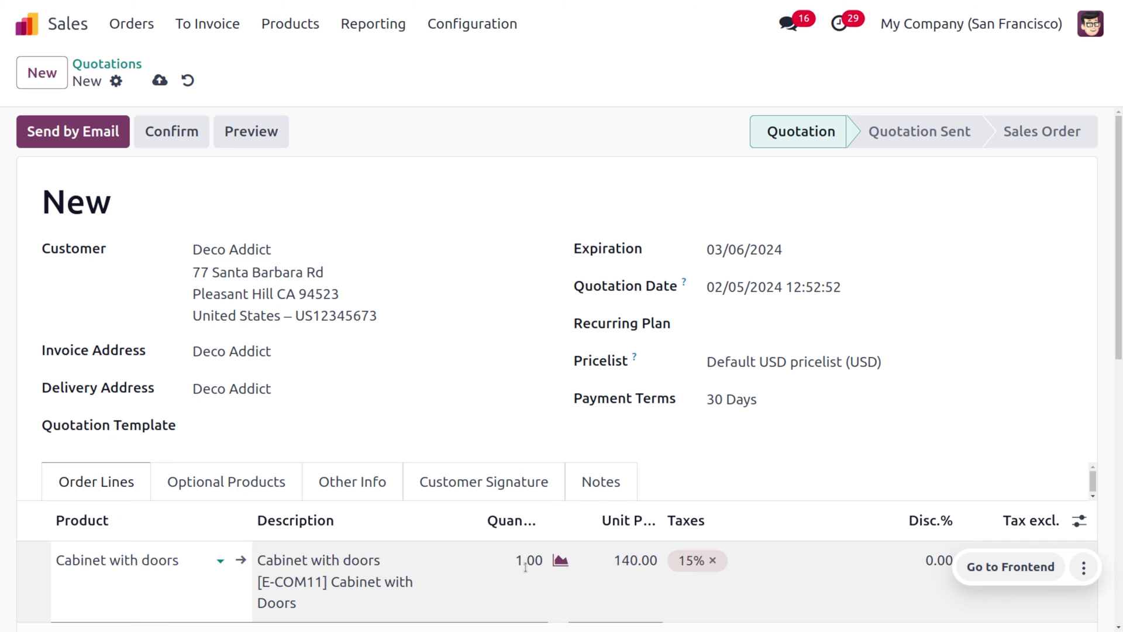
left_click(525, 567)
type("10")
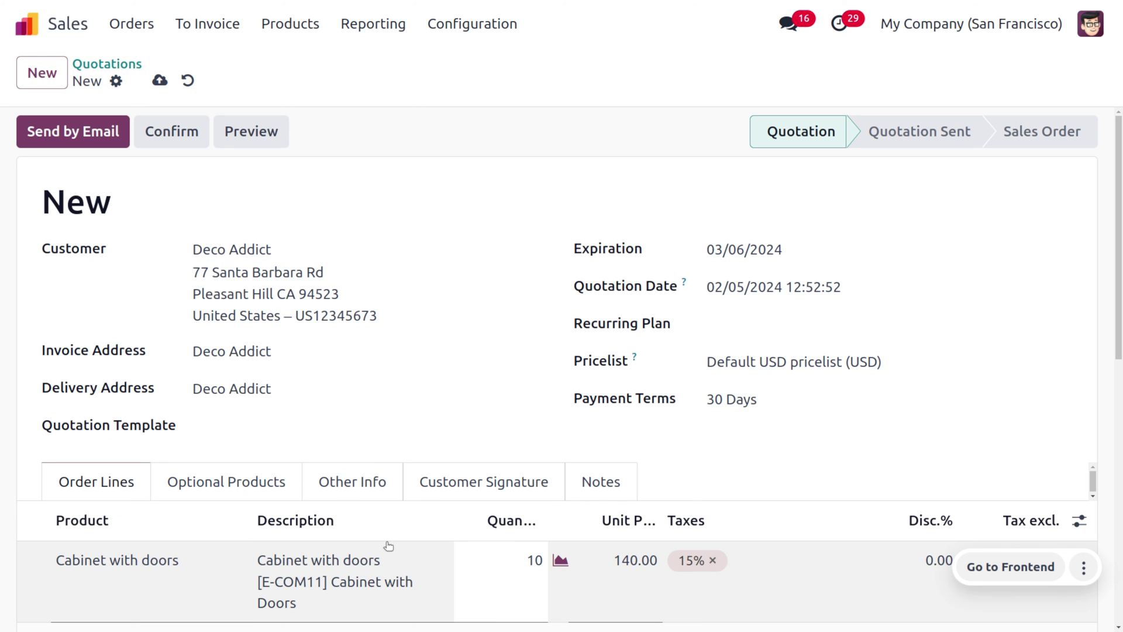
- Set the quotation's warehouse to Warehouse A and save it as S00067
left_click(340, 495)
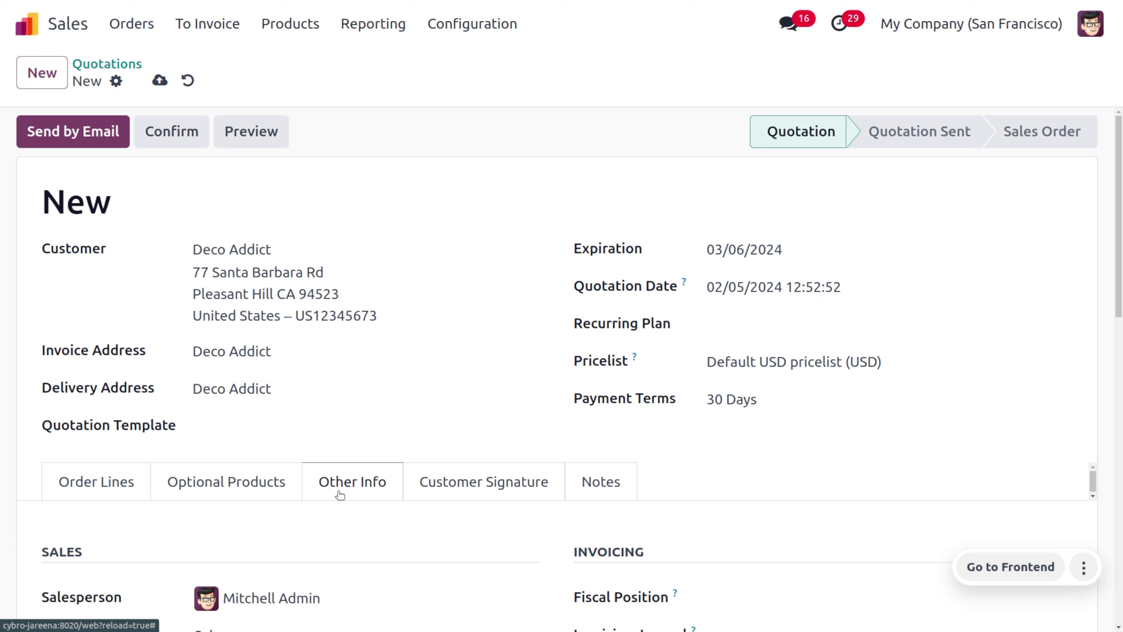
scroll(468, 424, "down", 9)
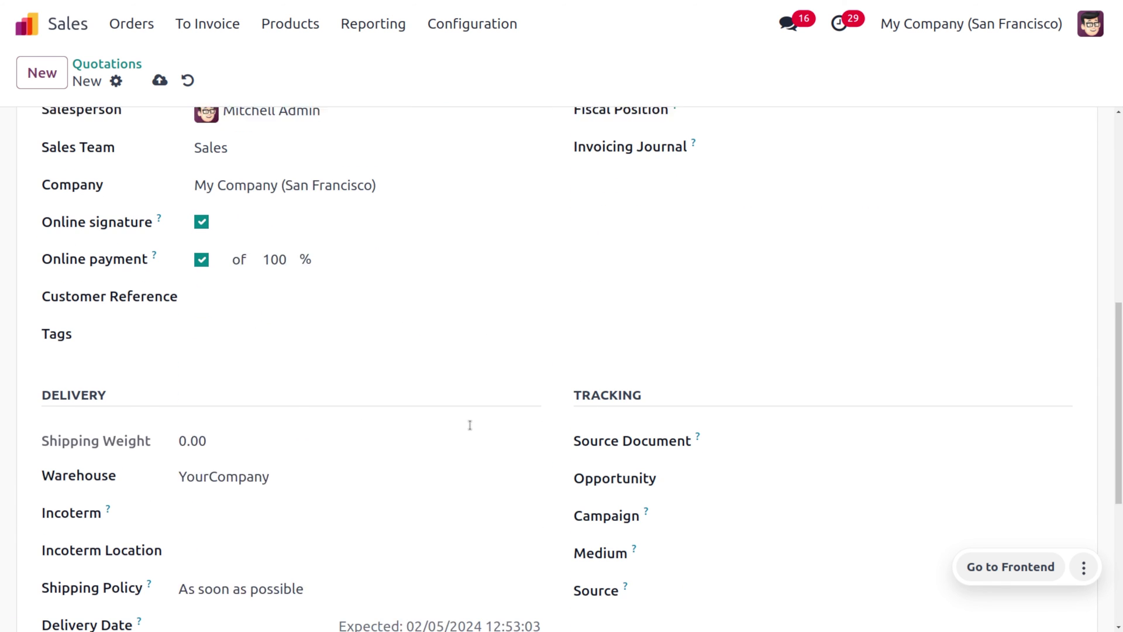
left_click(298, 459)
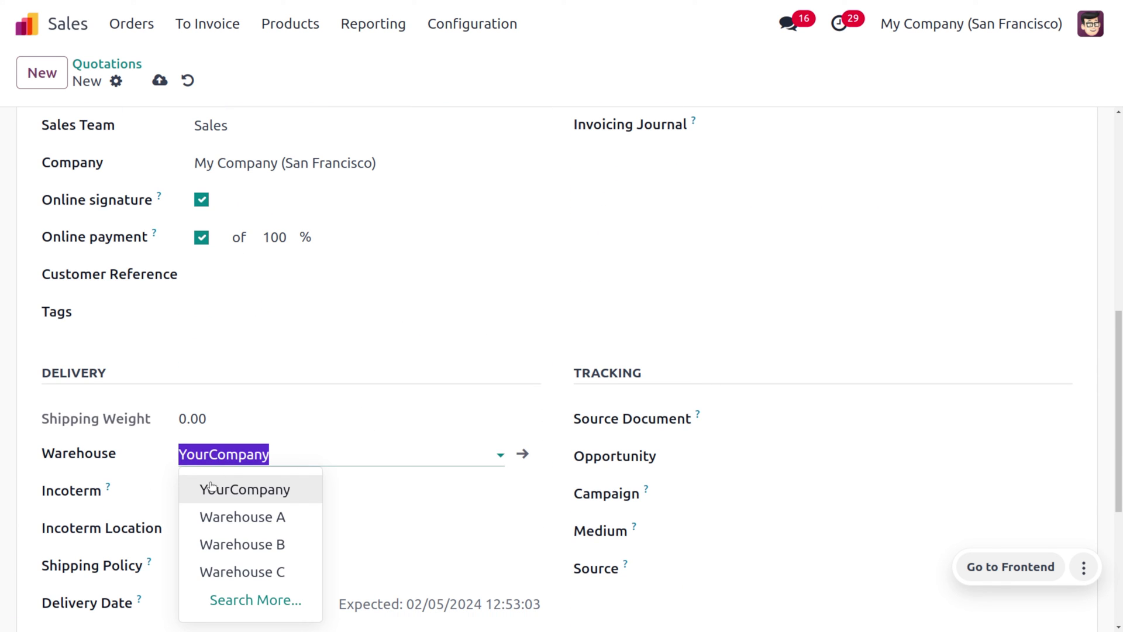
left_click(242, 519)
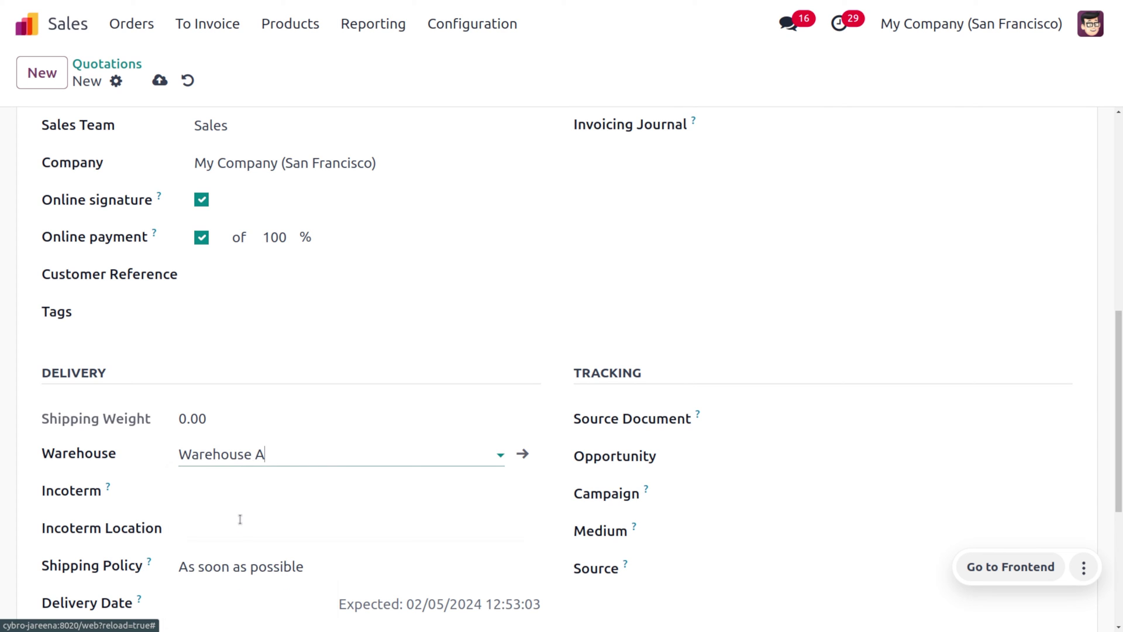
left_click(159, 81)
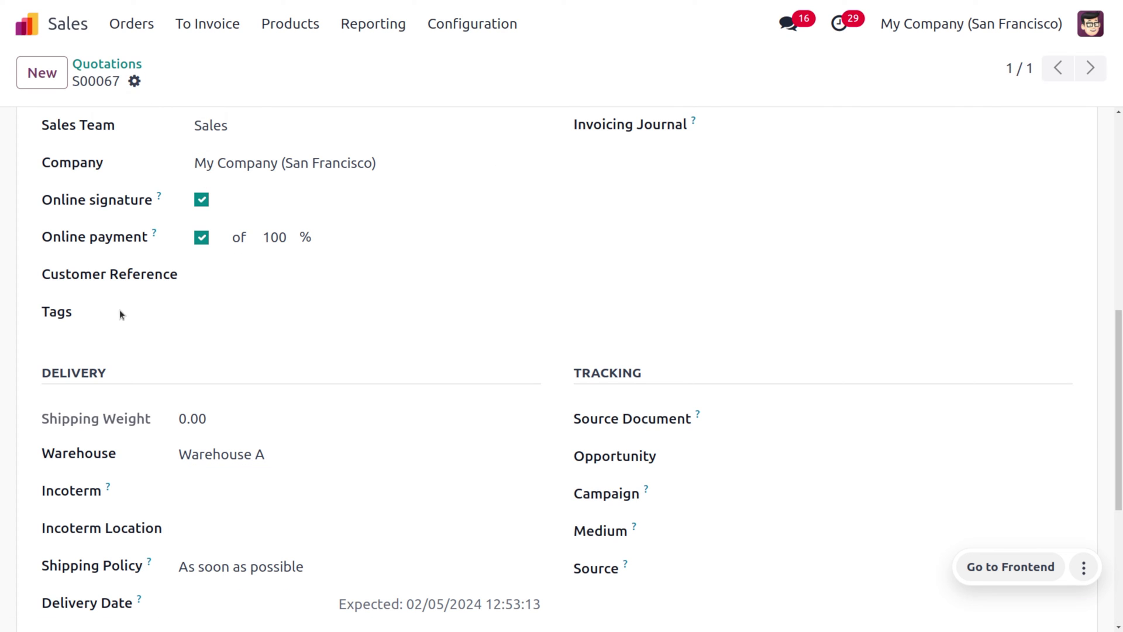
scroll(119, 310, "up", 8)
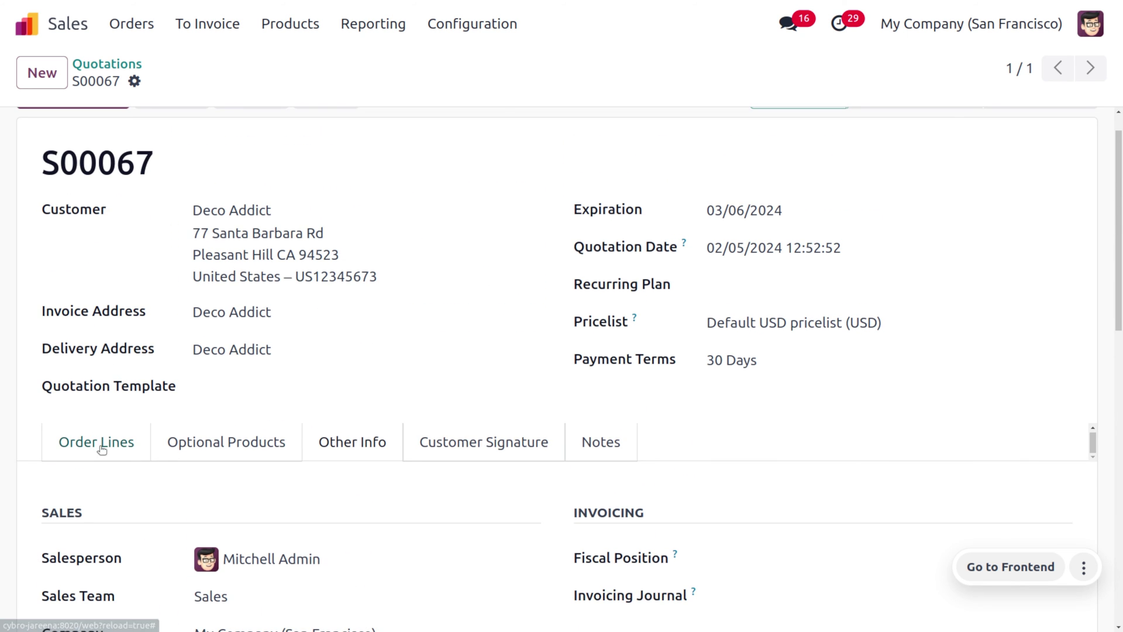
left_click(97, 443)
scroll(188, 275, "up", 1)
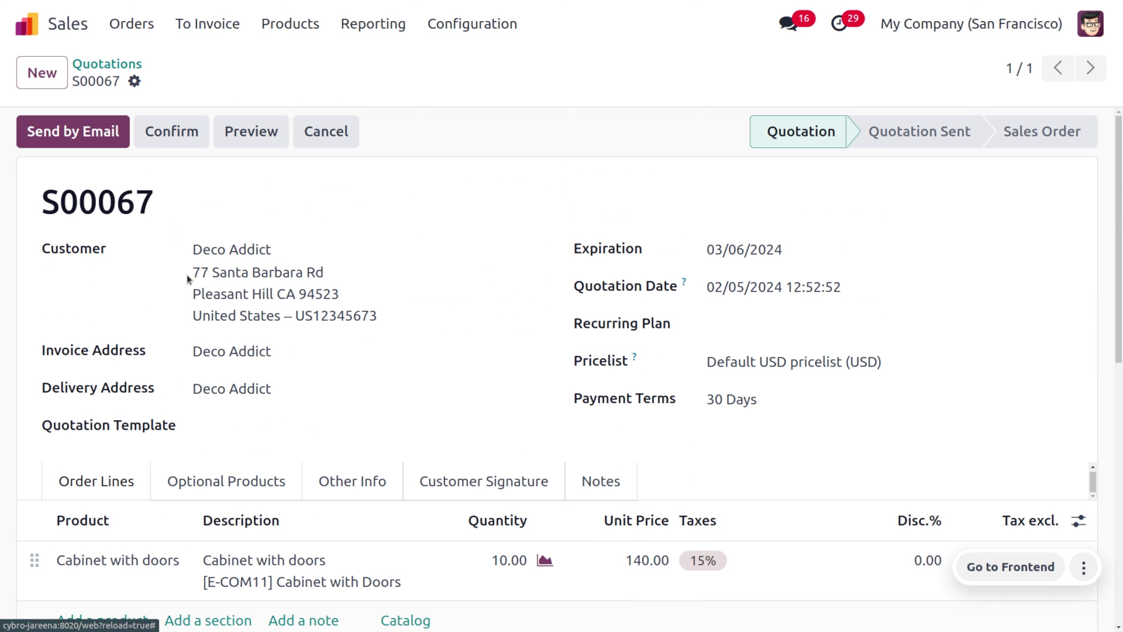
- Confirm S00067 and review its five waiting transfers before returning to the order
left_click(170, 131)
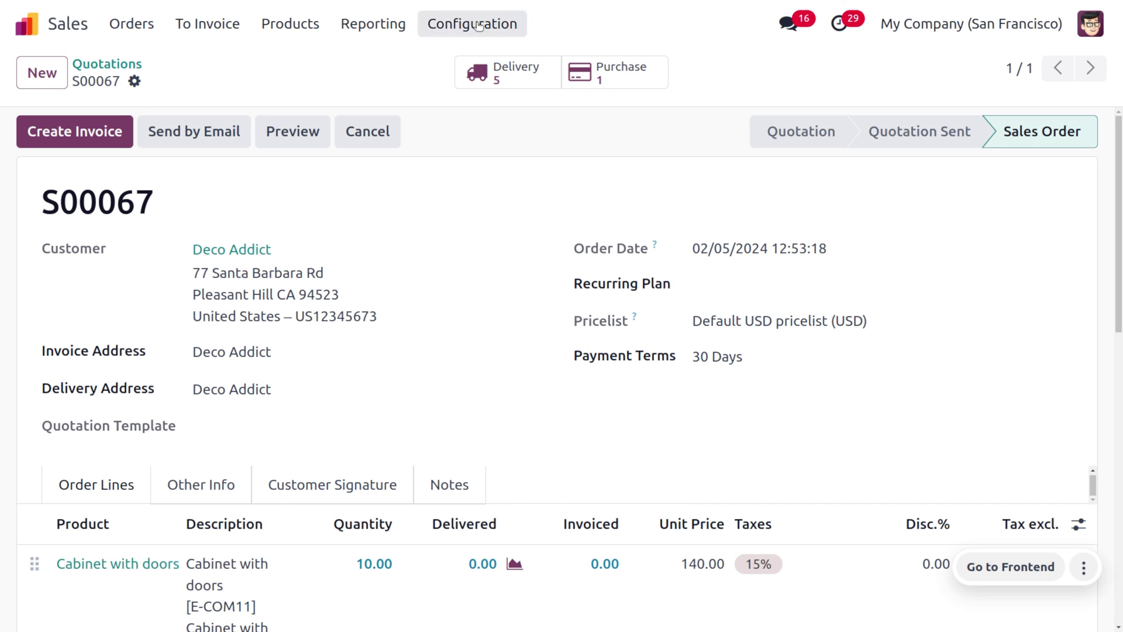
left_click(536, 86)
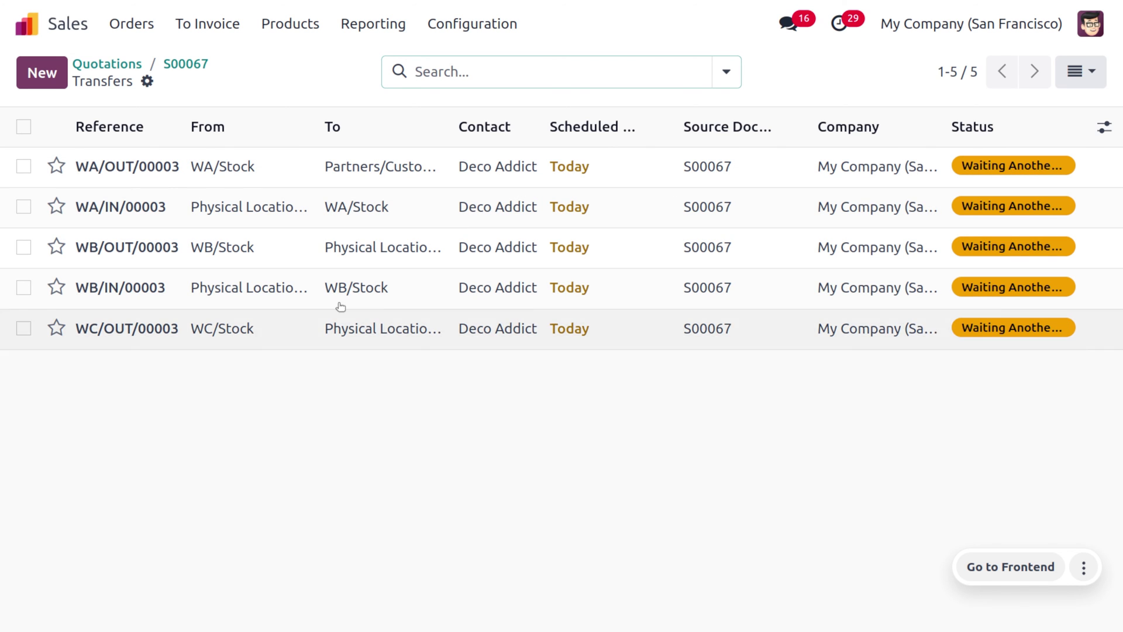
left_click(187, 66)
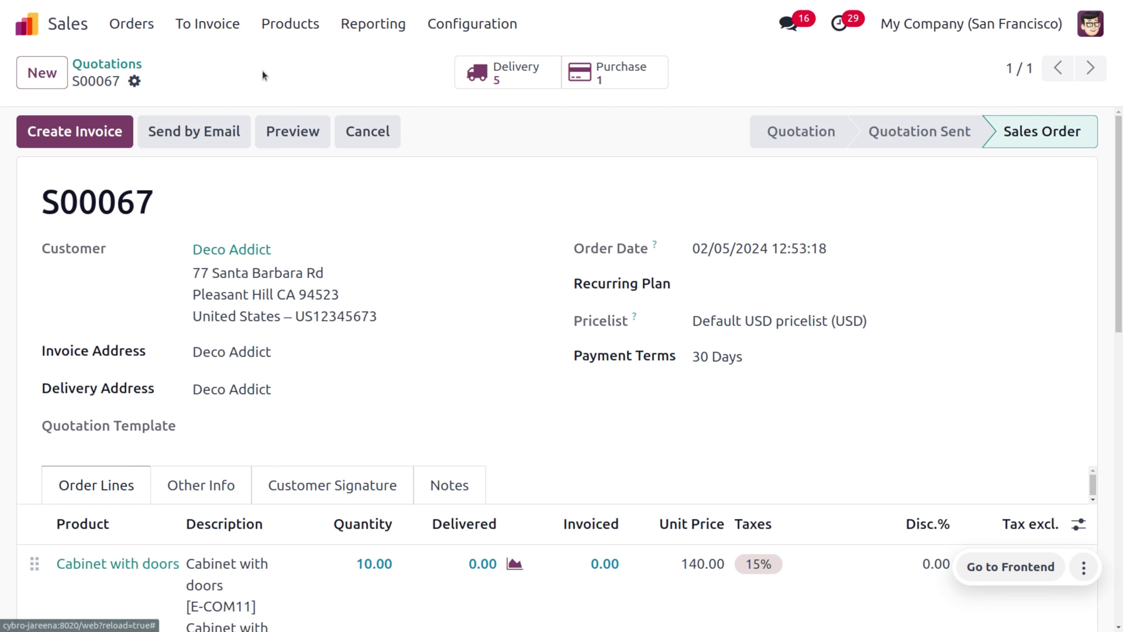
- Confirm RFQ P00014 as a purchase order and validate receipt WC/IN/00003 of 10 cabinets
left_click(629, 73)
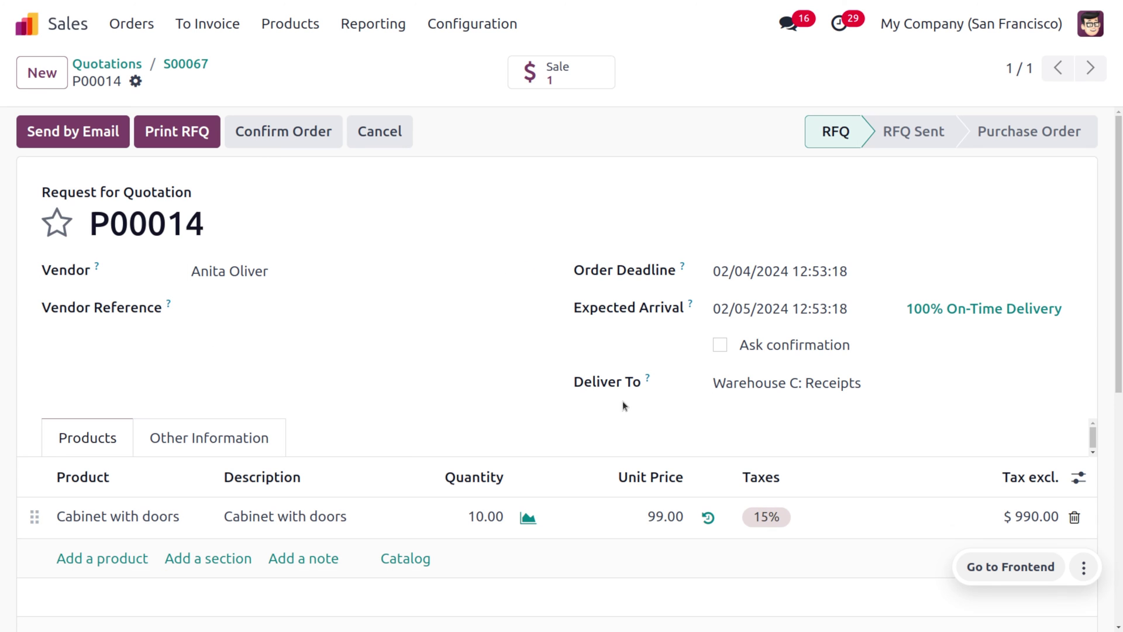
left_click(307, 147)
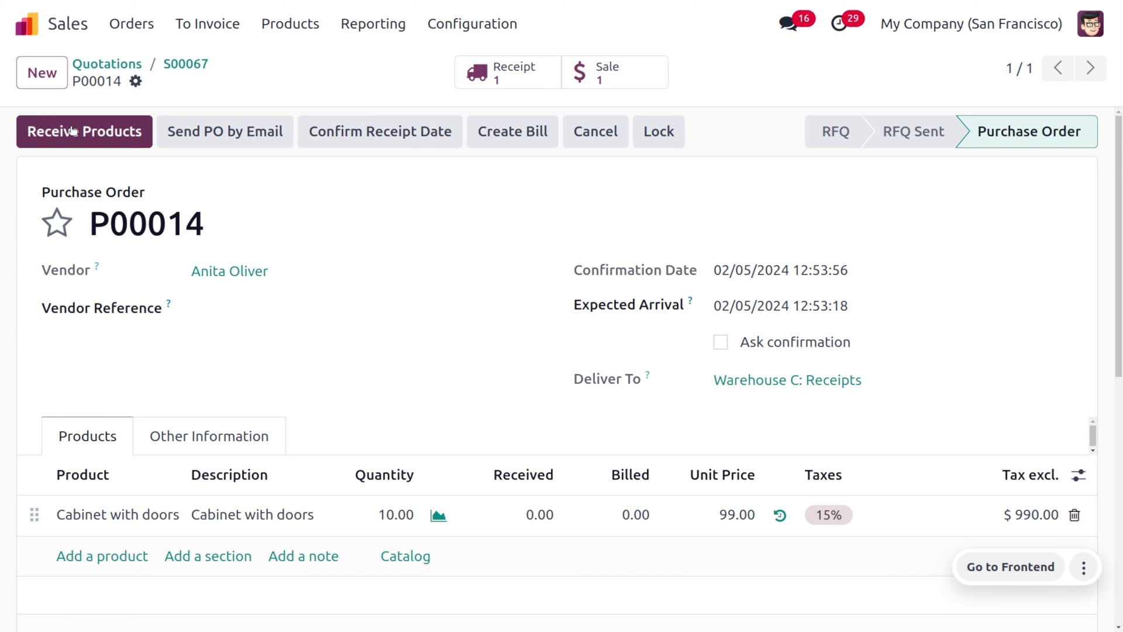
left_click(71, 131)
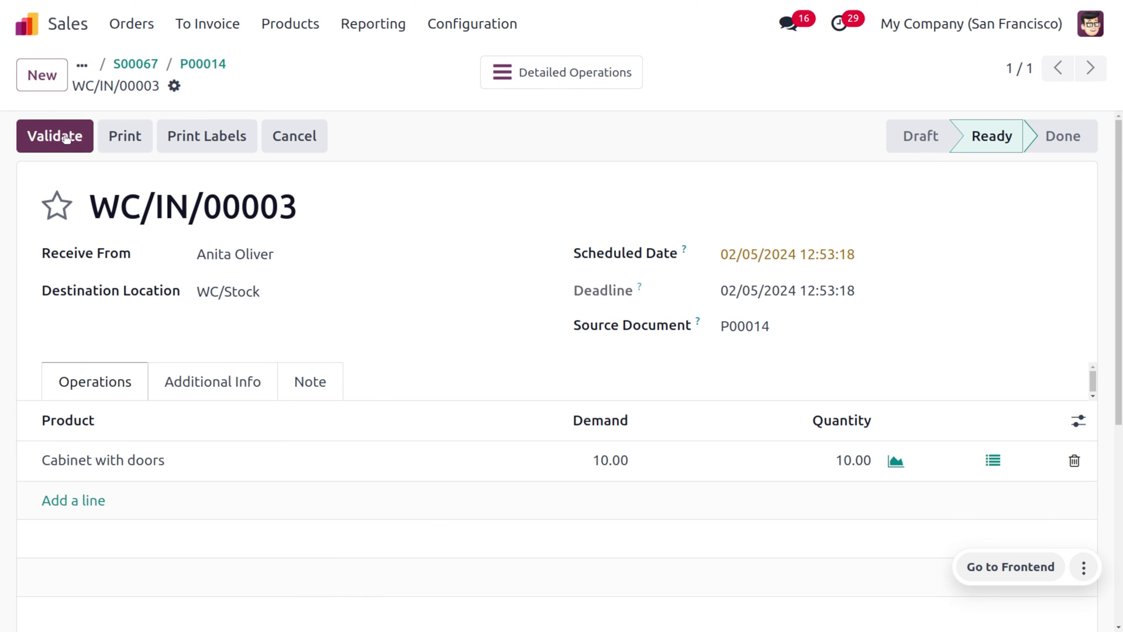
left_click(64, 135)
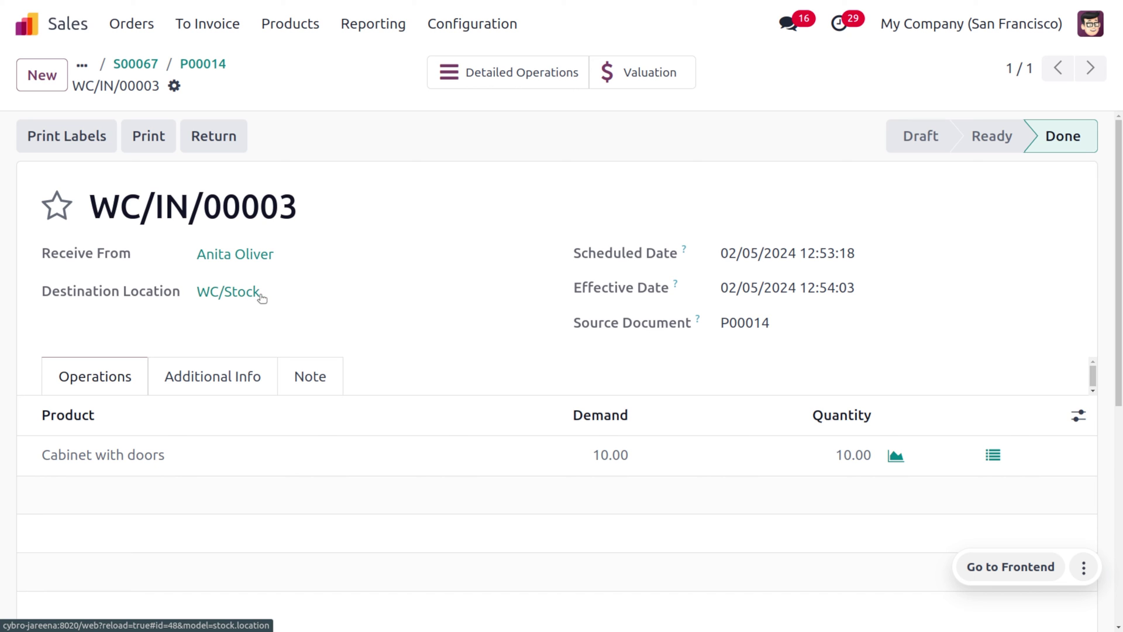
- From order S00067's transfers, validate the WC/OUT/00003 transfer
left_click(135, 64)
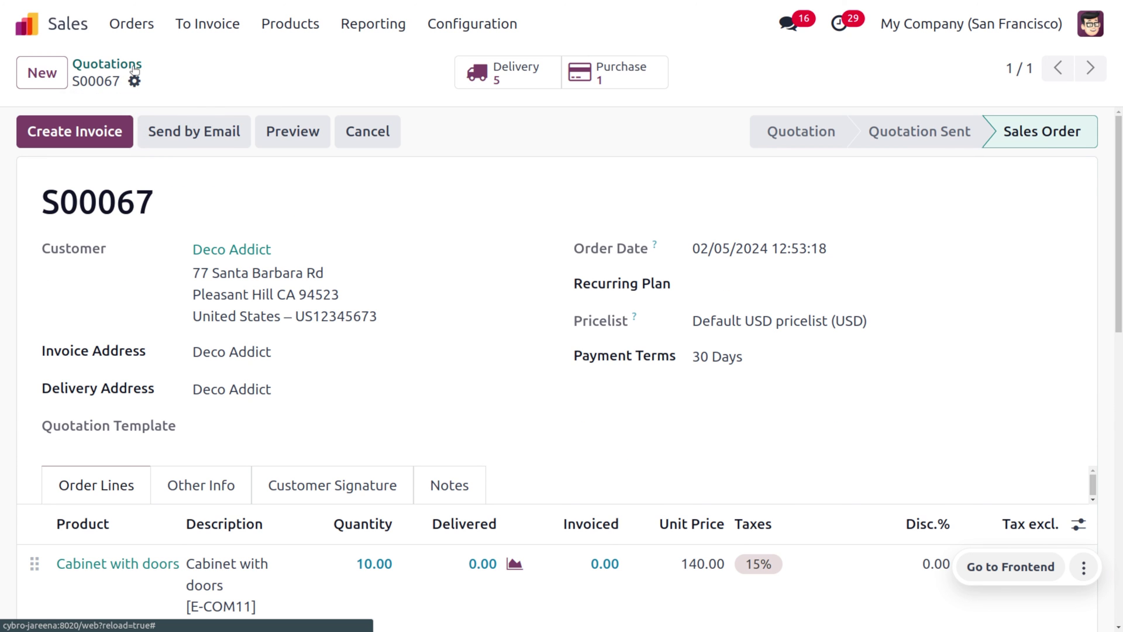
left_click(494, 72)
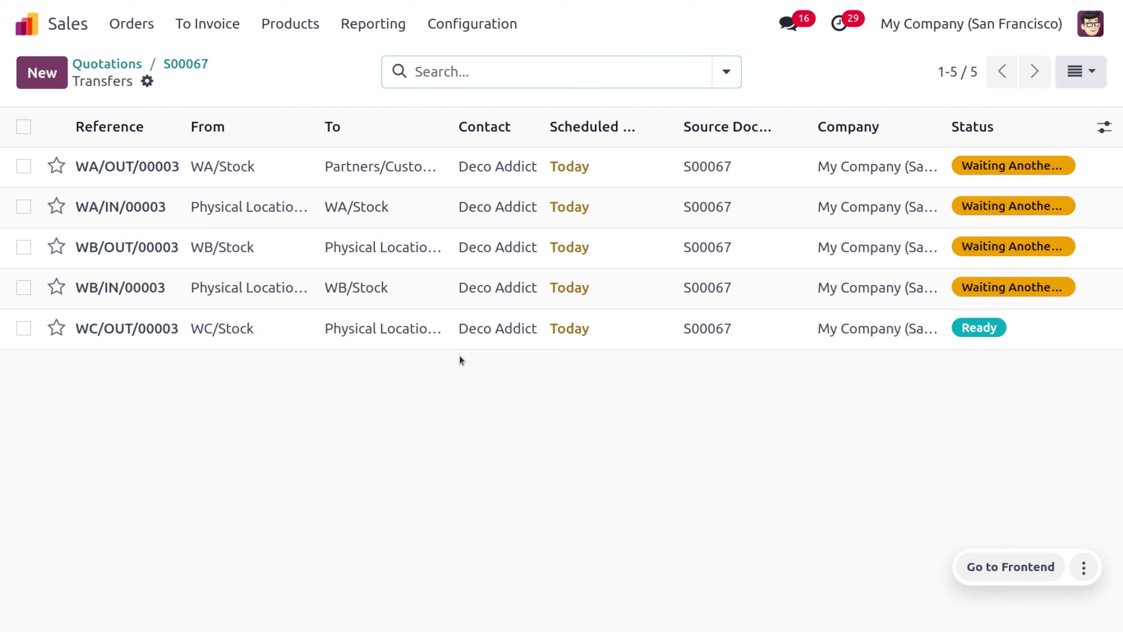
left_click(426, 336)
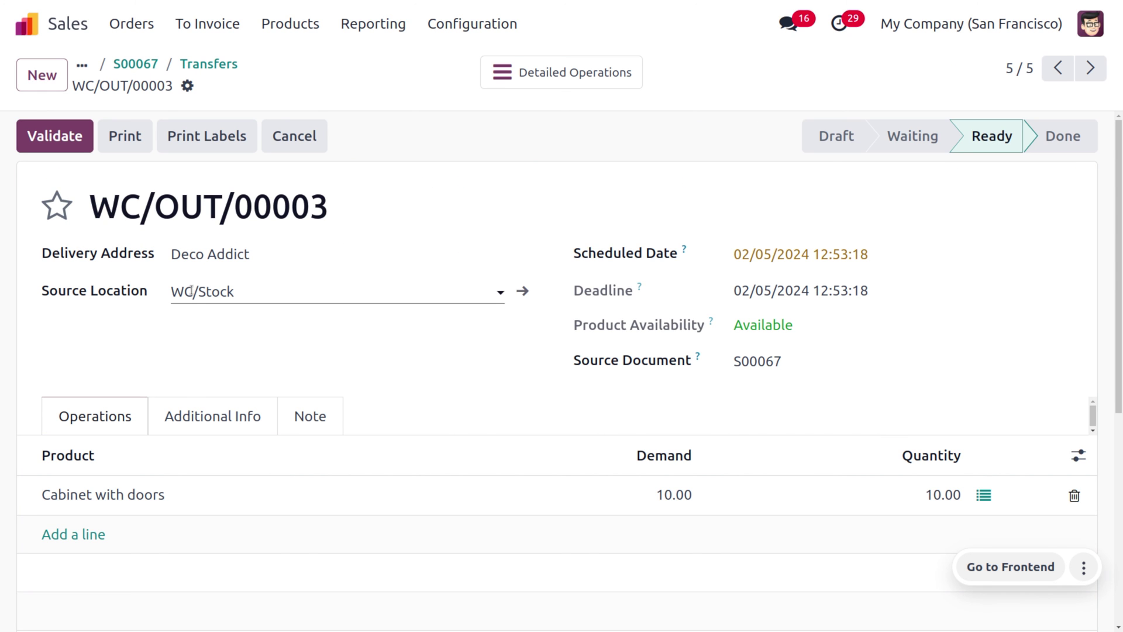
left_click(52, 134)
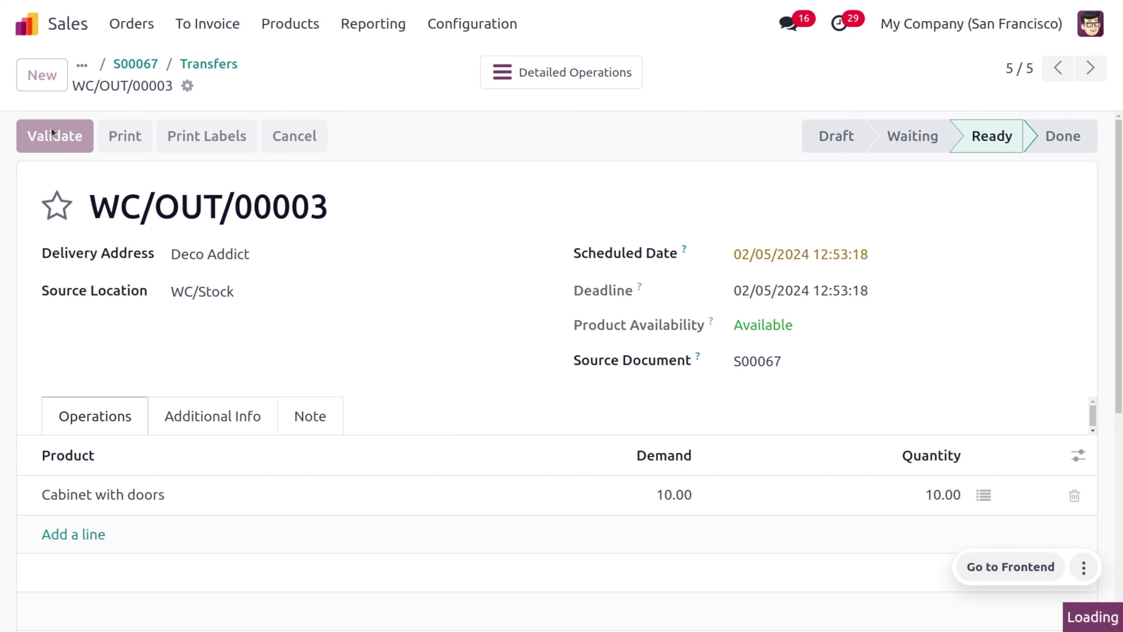
- Validate the WB/IN/00003 receipt and return to the transfers list
left_click(213, 63)
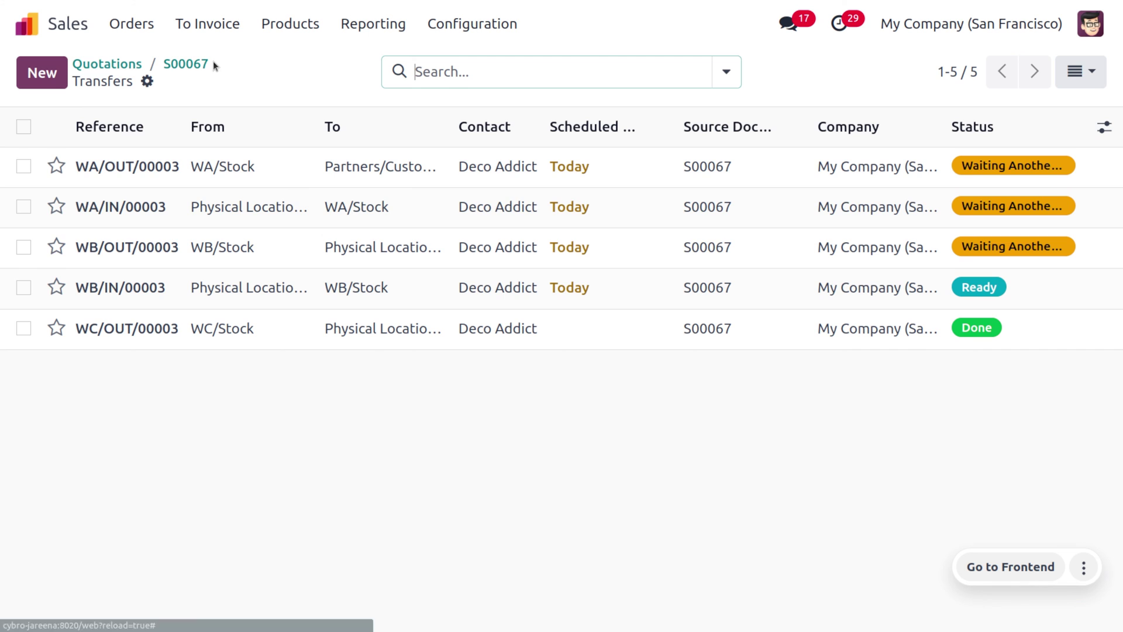
left_click(362, 300)
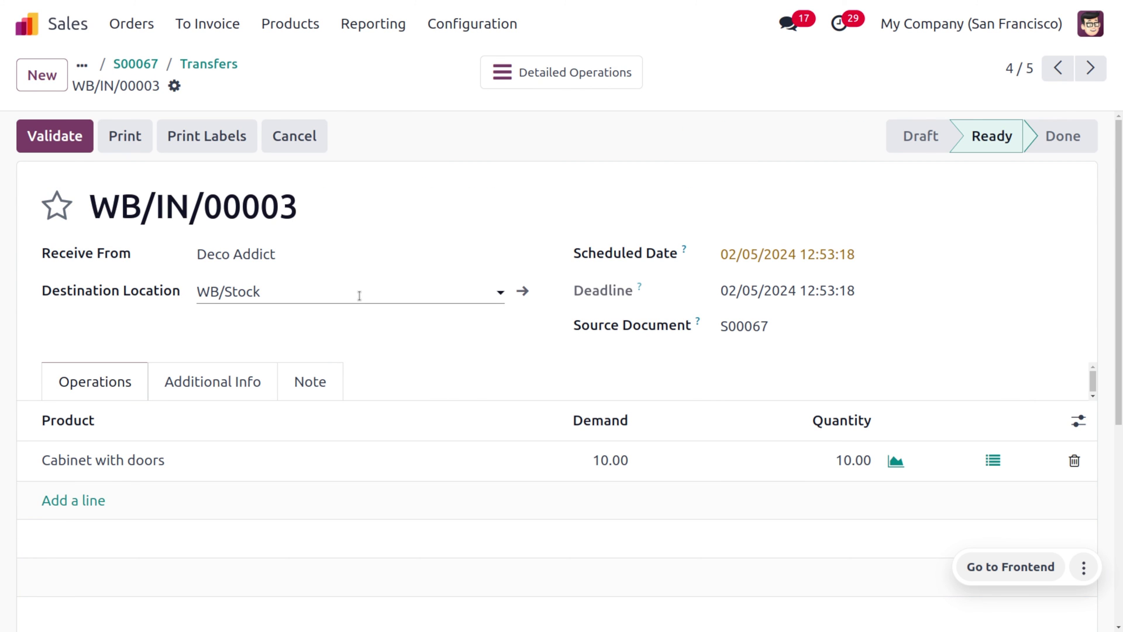
left_click(51, 145)
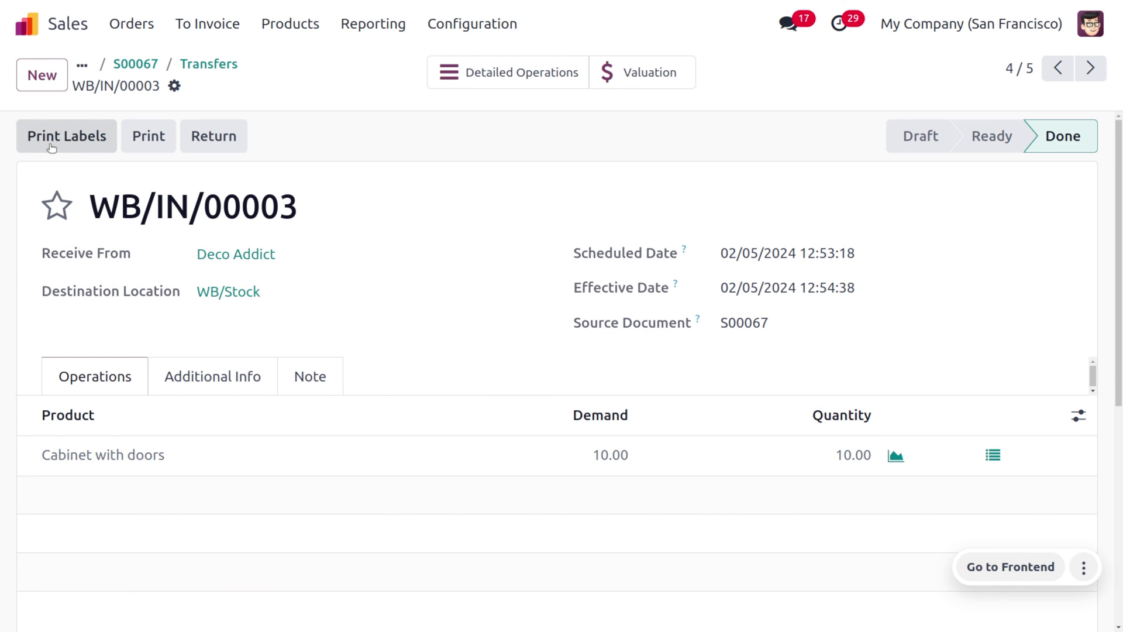
left_click(206, 66)
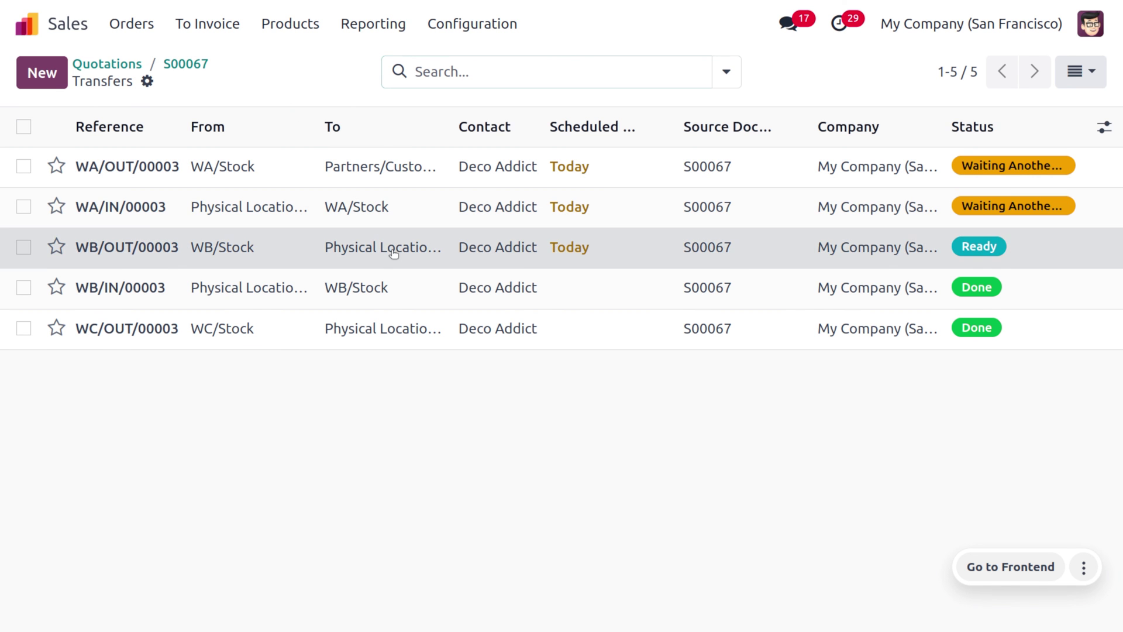
- Validate the WB/OUT/00003 transfer
left_click(392, 251)
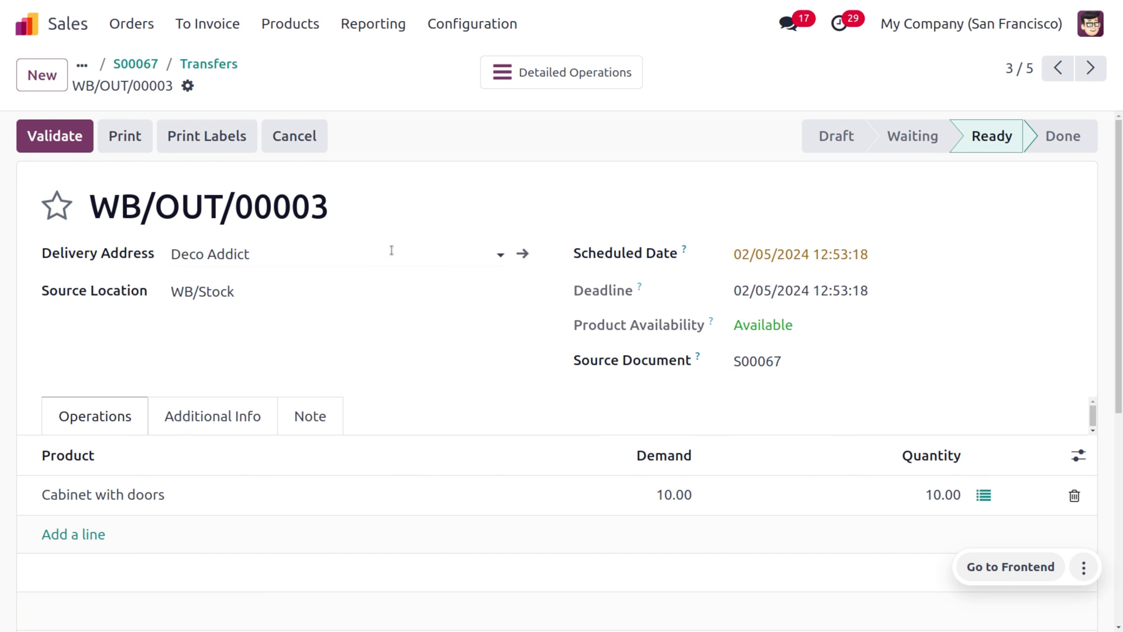
left_click(45, 141)
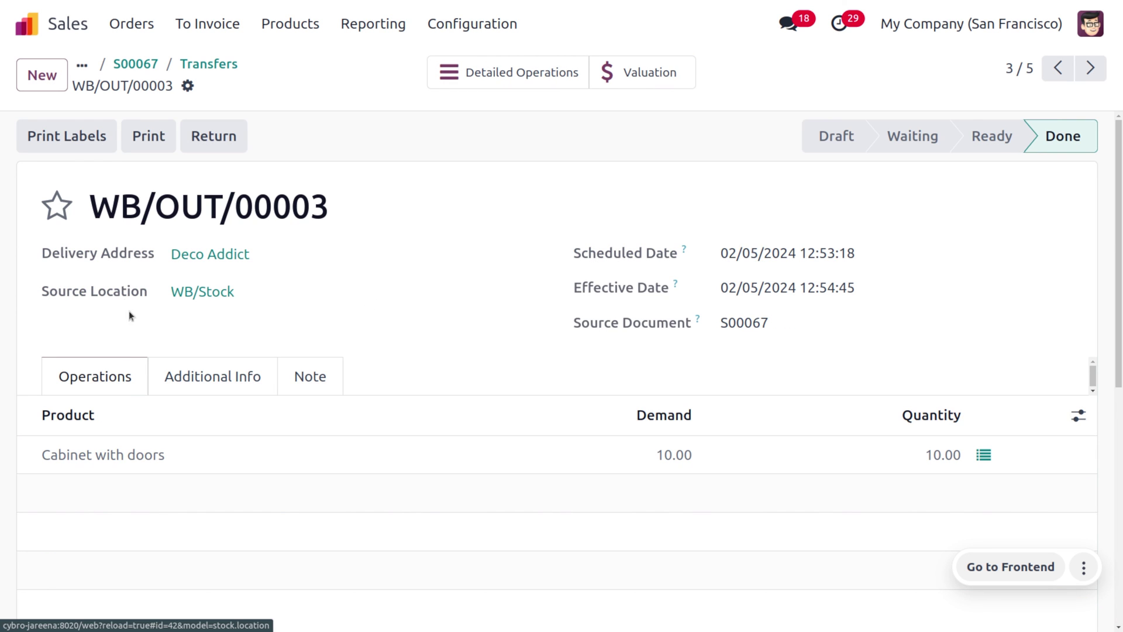
left_click(189, 67)
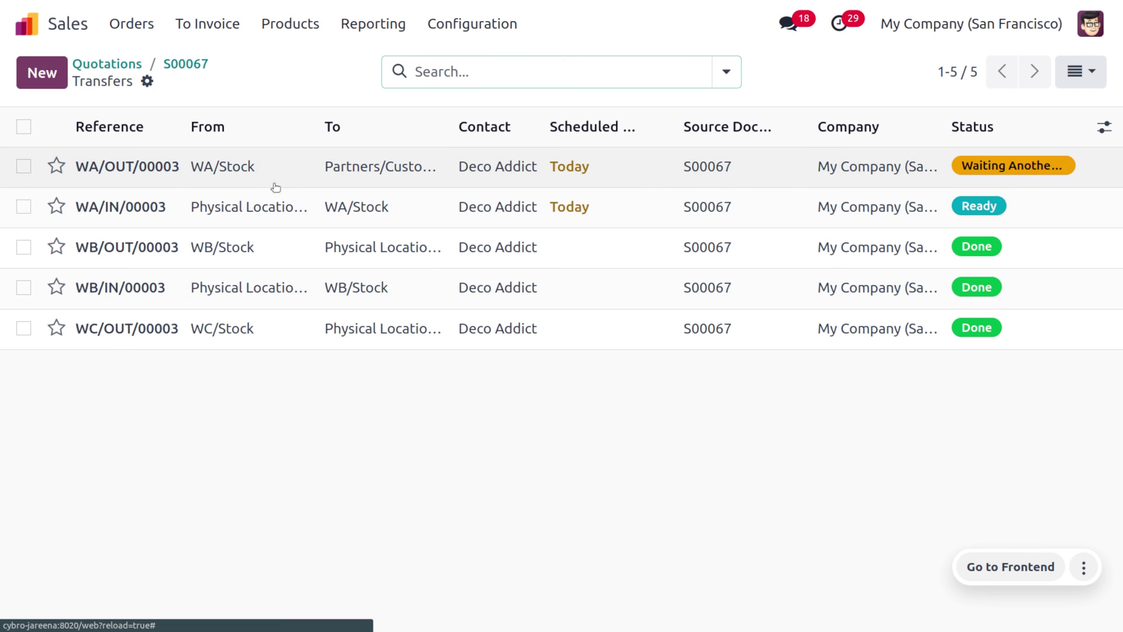
- Validate the WA/IN/00003 receipt and return to the transfers list
left_click(281, 202)
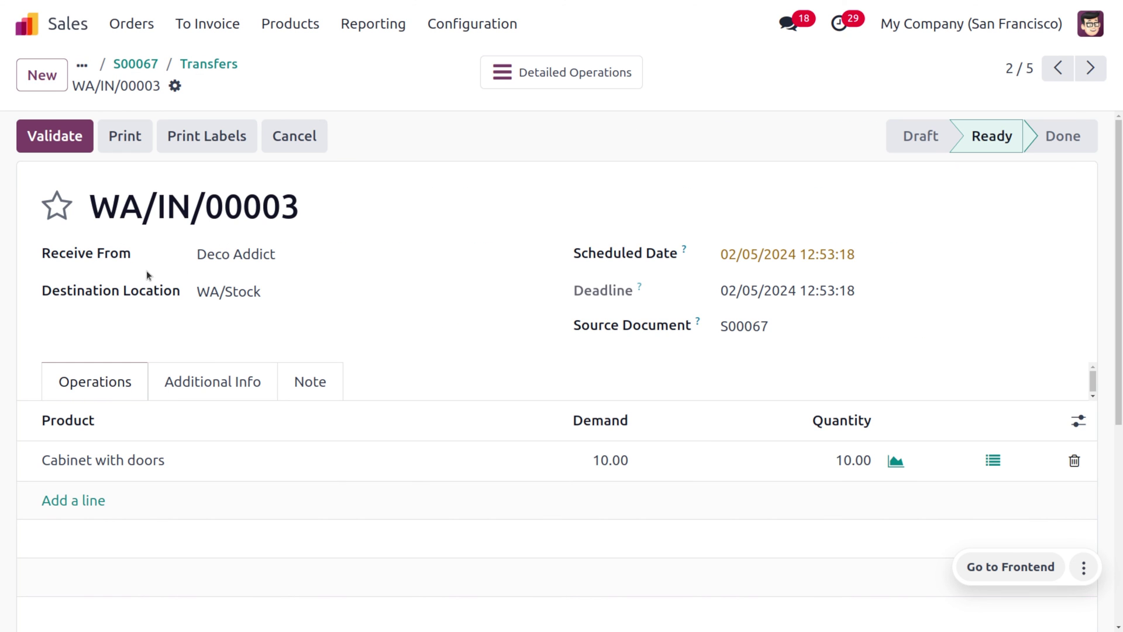
left_click(69, 145)
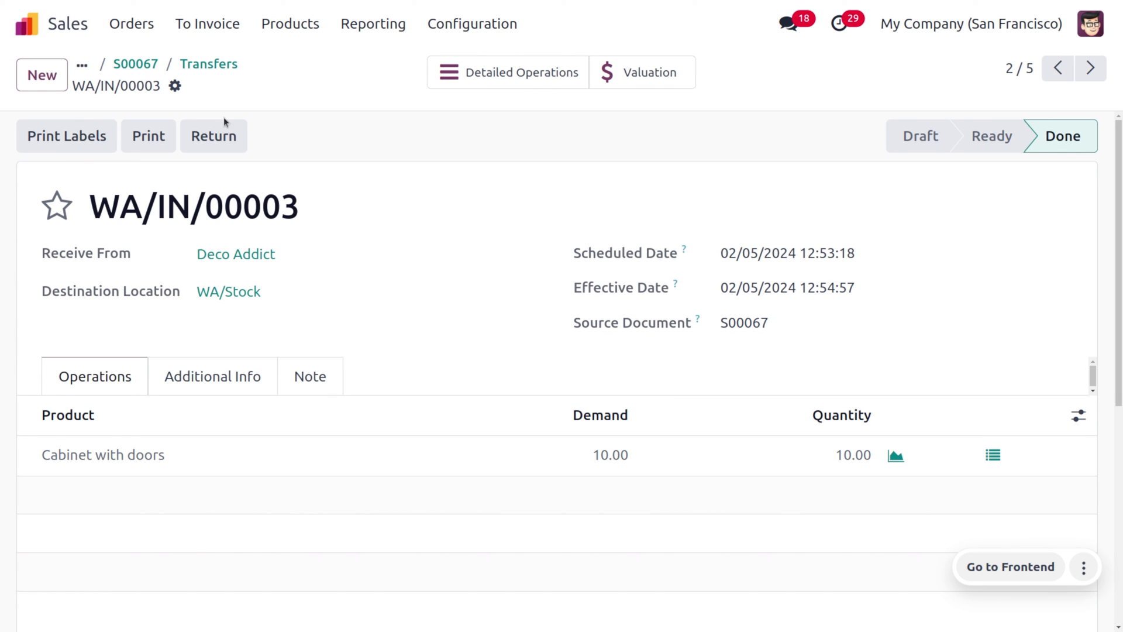
left_click(206, 70)
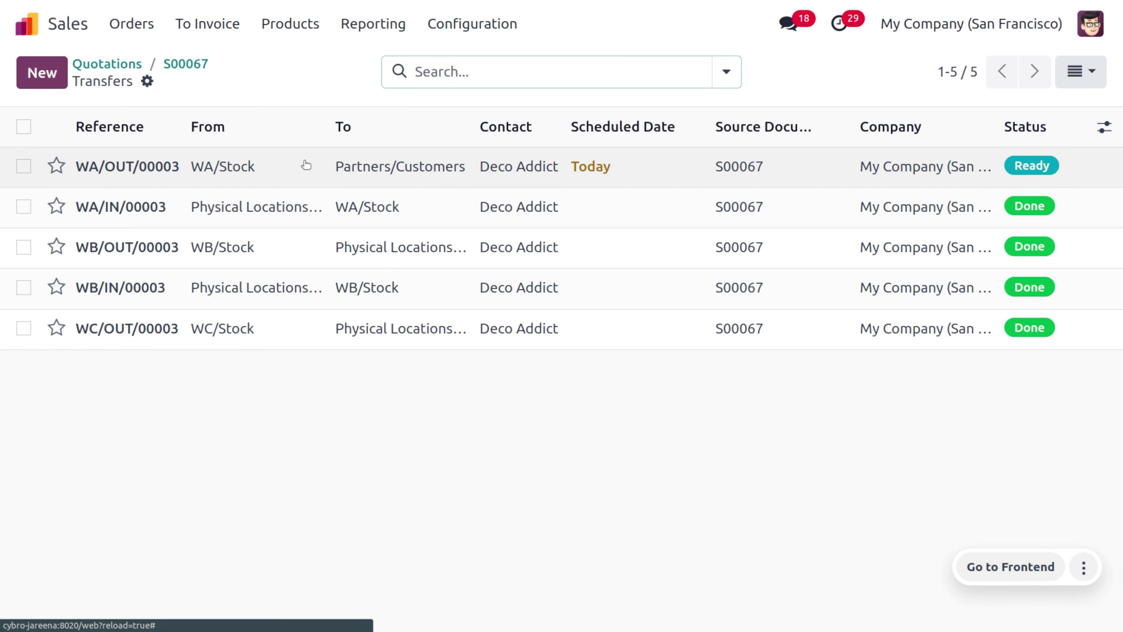
- Validate customer delivery WA/OUT/00003 and return to sales order S00067
left_click(484, 186)
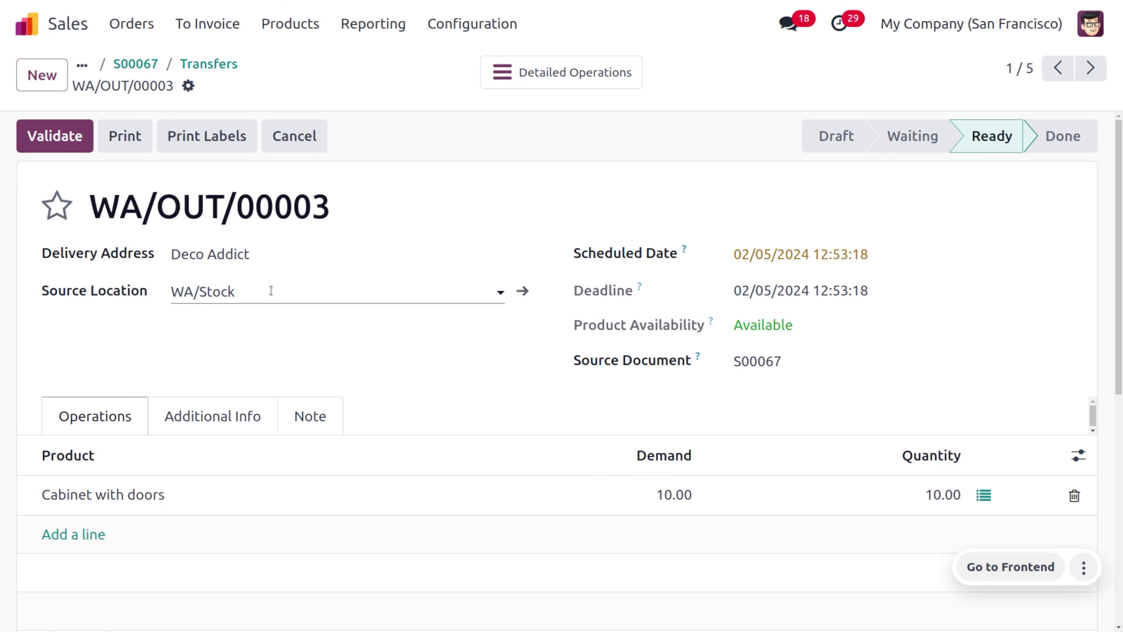
left_click(54, 146)
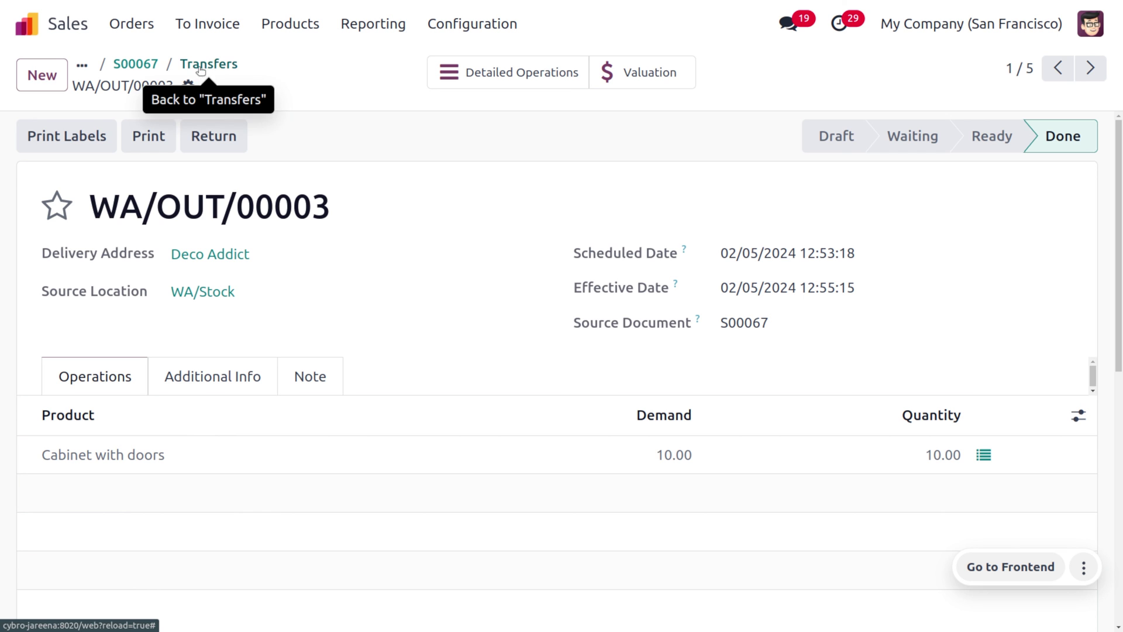
left_click(154, 66)
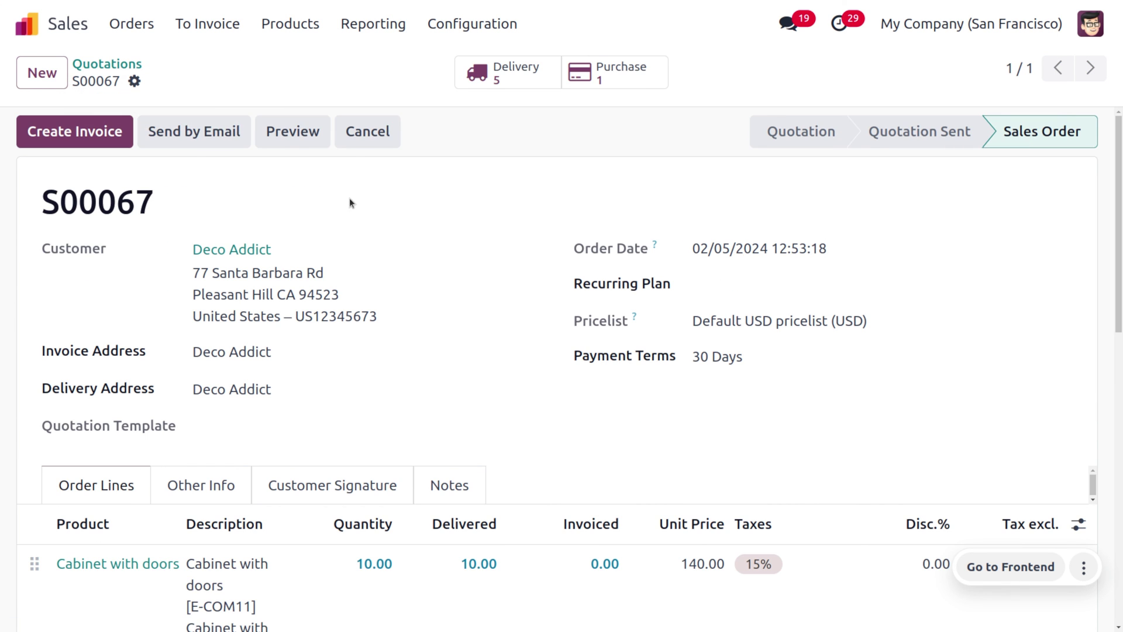
- Create and post invoice INV/2024/00013 for order S00067
left_click(87, 135)
left_click(193, 417)
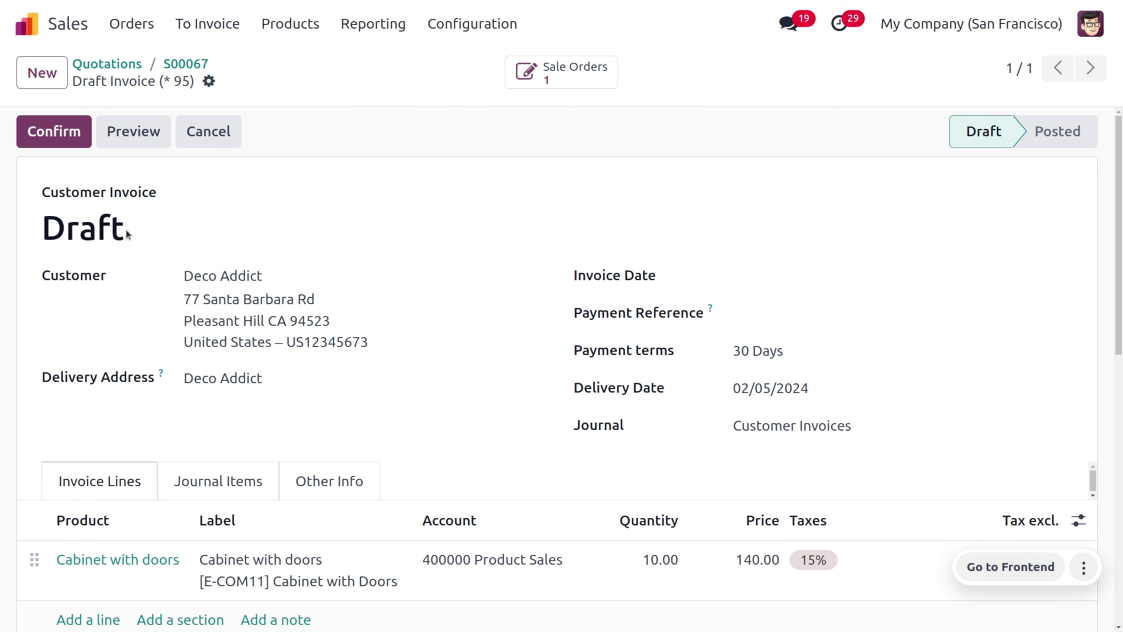
left_click(58, 138)
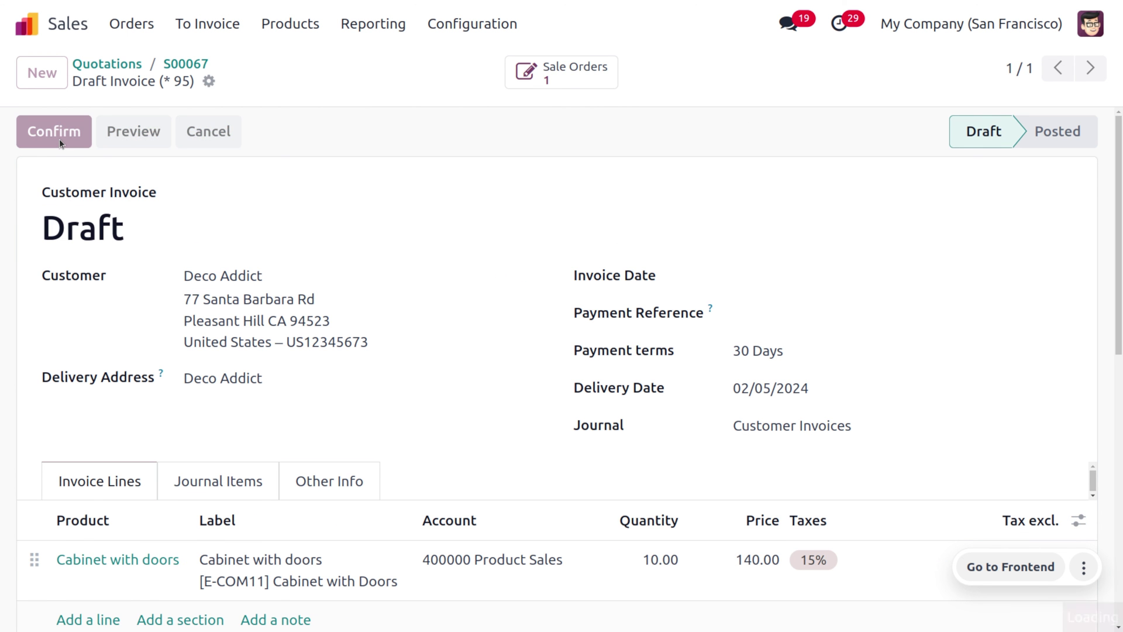
- Register the $1,610.00 payment against invoice INV/2024/00013
left_click(166, 140)
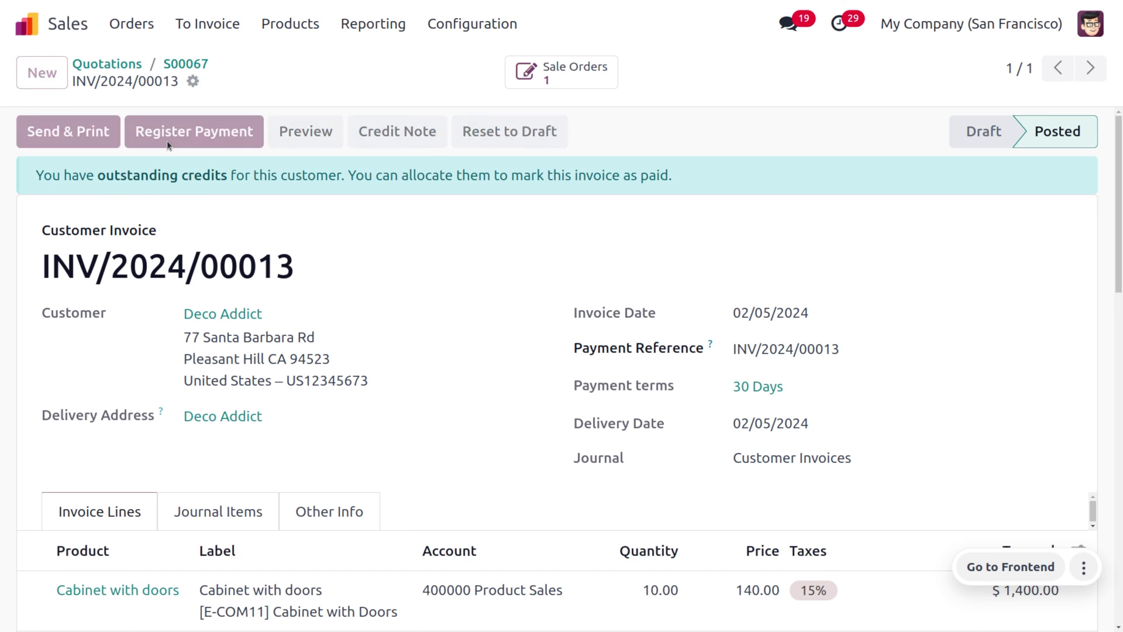
left_click(152, 440)
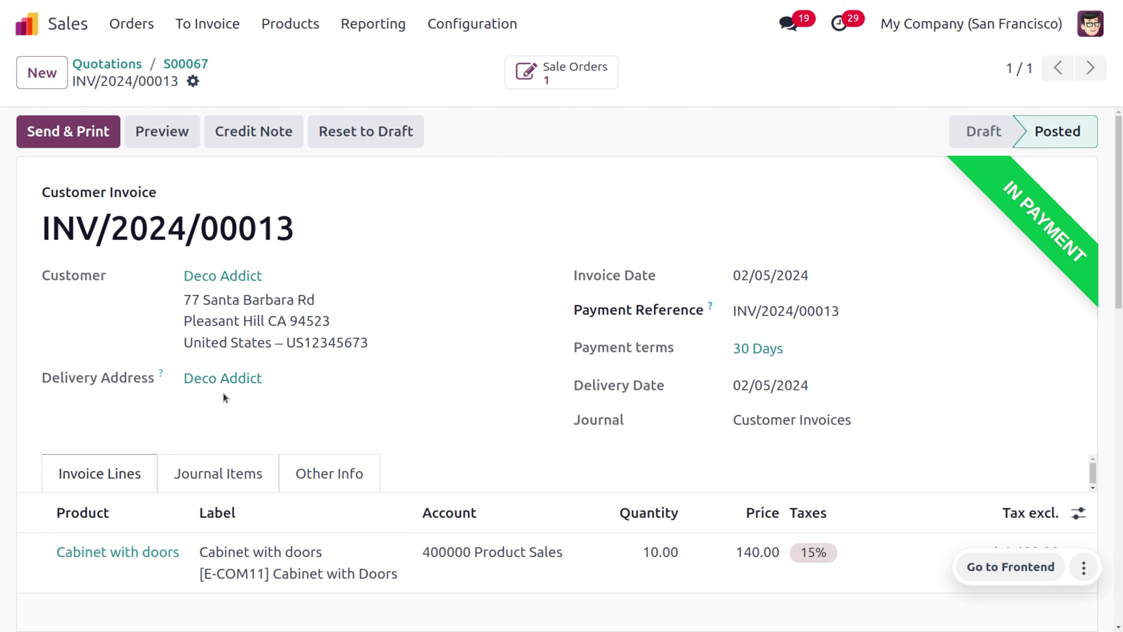
scroll(379, 433, "down", 3)
scroll(379, 433, "up", 3)
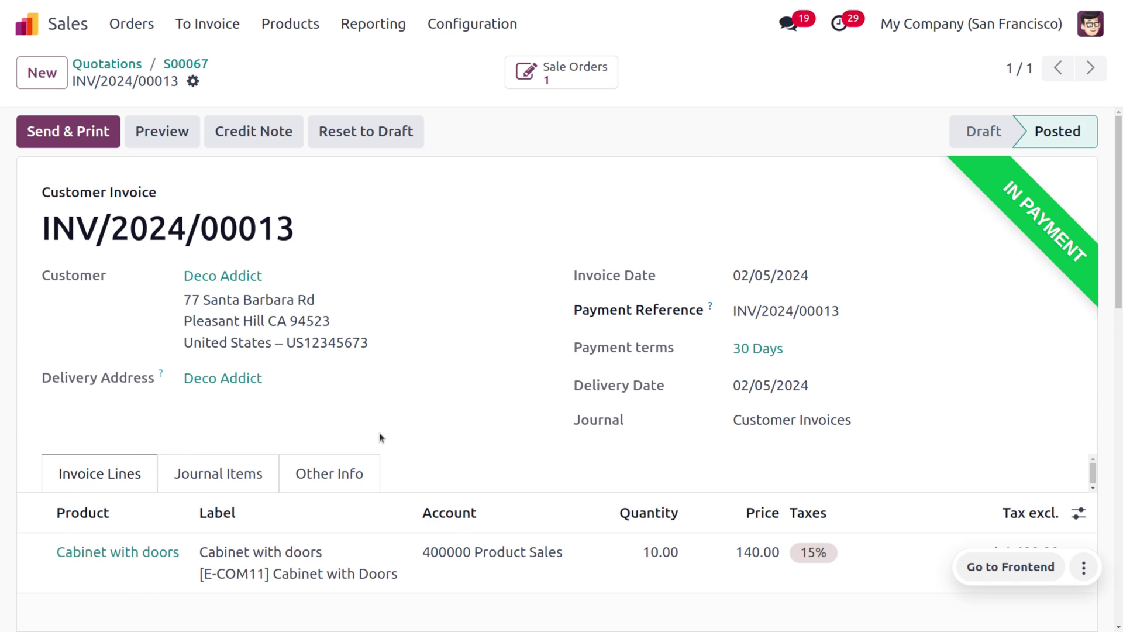